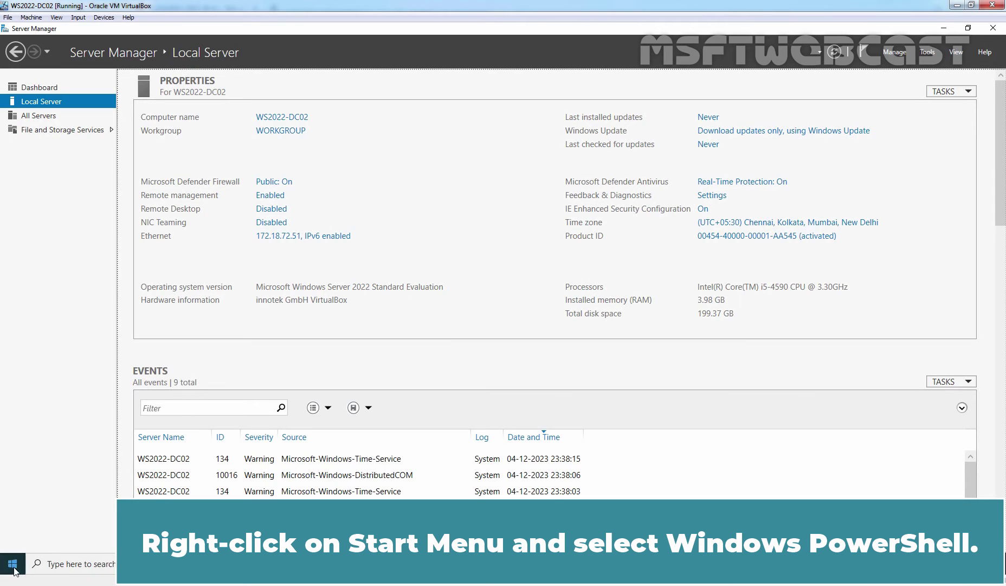
- Ping msftwebcast.com from an administrator PowerShell to confirm it replies at 172.18.72.50
{"action": "right_click", "coordinate": [14, 563]}
{"action": "left_click", "coordinate": [62, 421]}
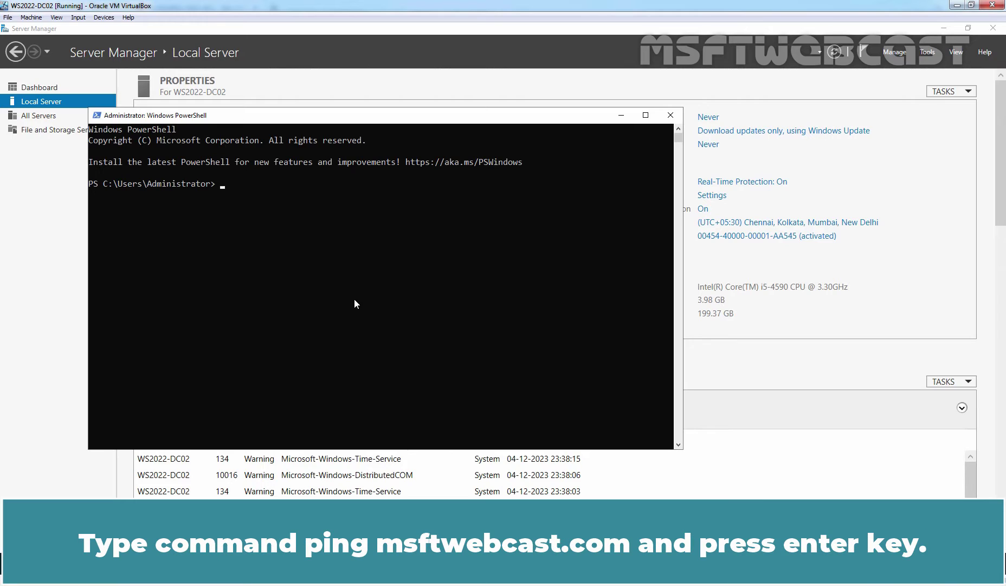
{"action": "type", "text": "ping msftwebcast.com"}
{"action": "key", "text": "Return"}
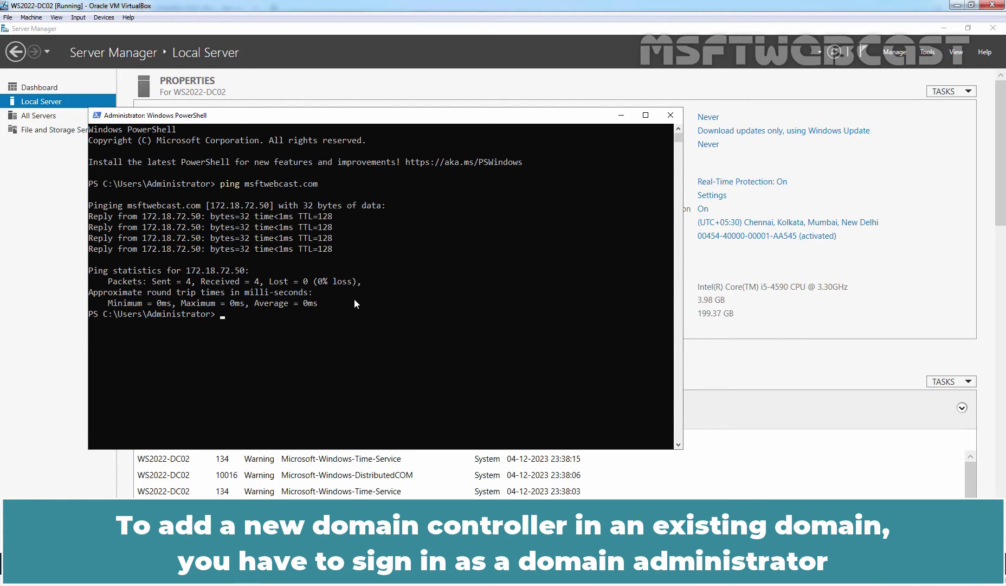
- Run whoami to confirm the local administrator account is signed in
{"action": "type", "text": "whoami"}
{"action": "key", "text": "Return"}
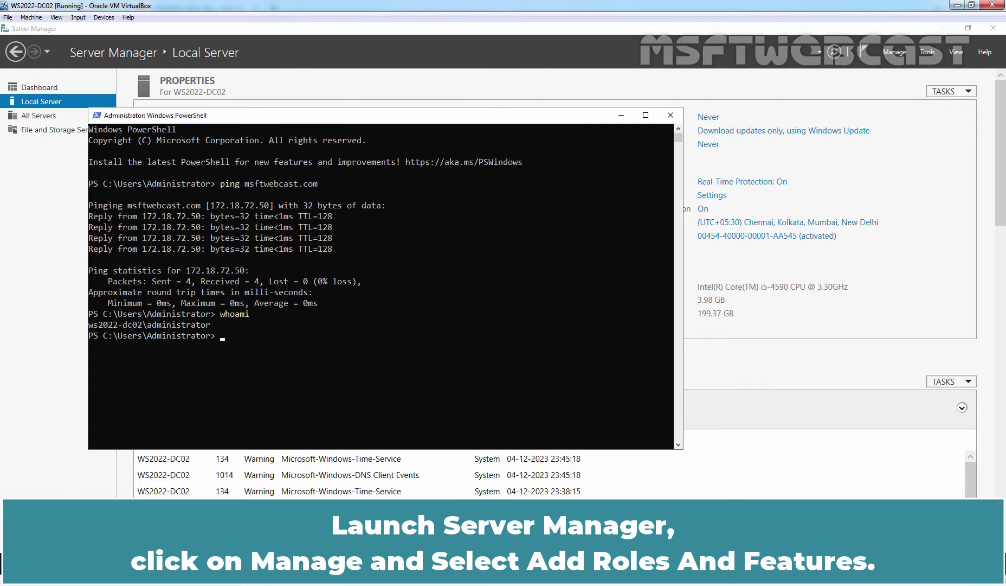
{"action": "left_click", "coordinate": [702, 347]}
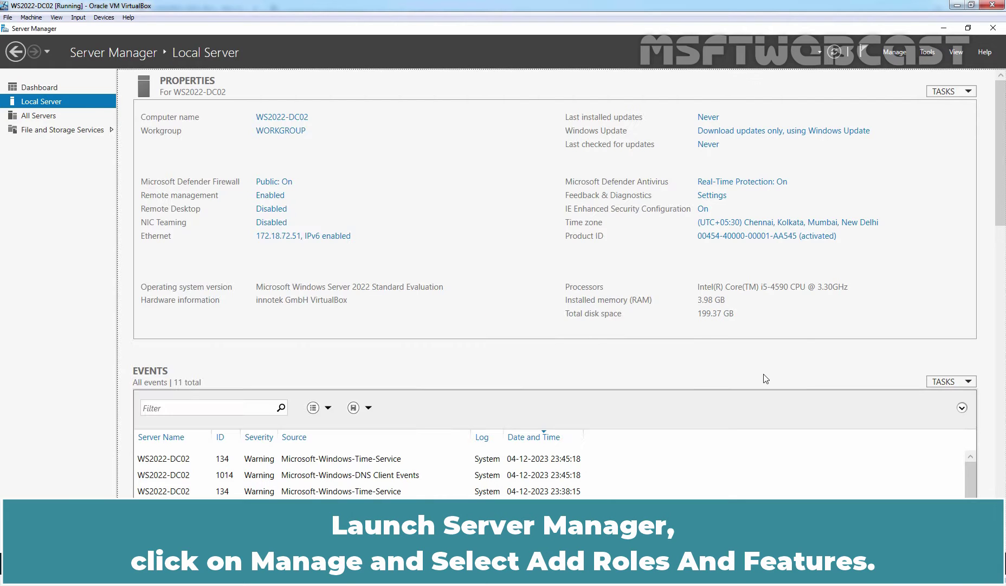
- Start a role-based installation on WS2022-DC02 and select Active Directory Domain Services with its management features
{"action": "left_click", "coordinate": [905, 54]}
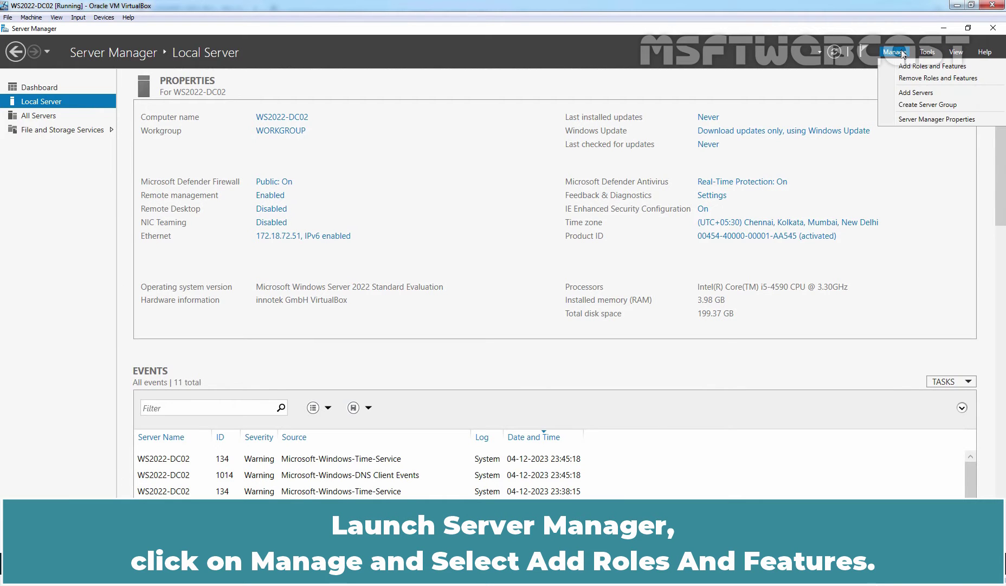
{"action": "left_click", "coordinate": [931, 65]}
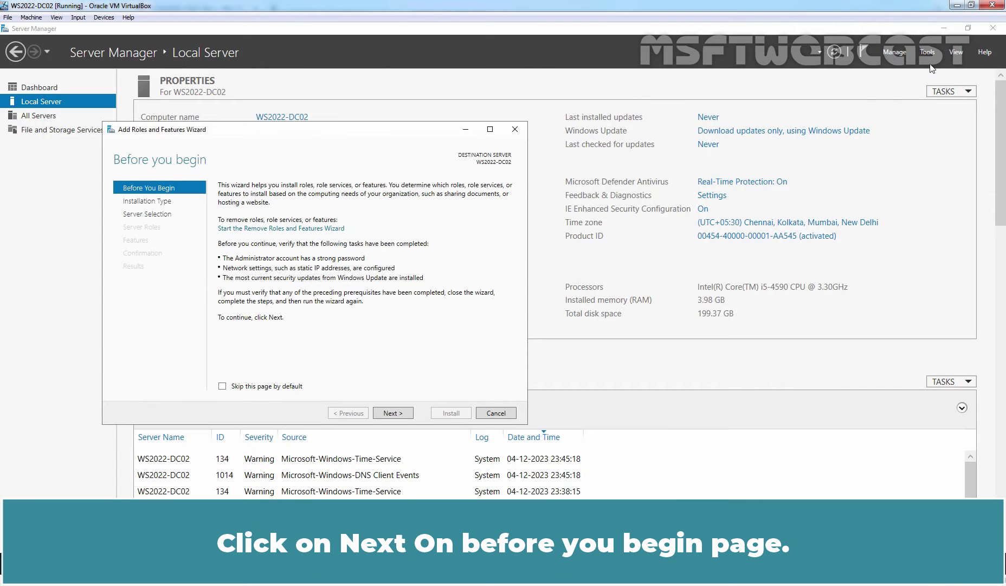
{"action": "left_click", "coordinate": [392, 413]}
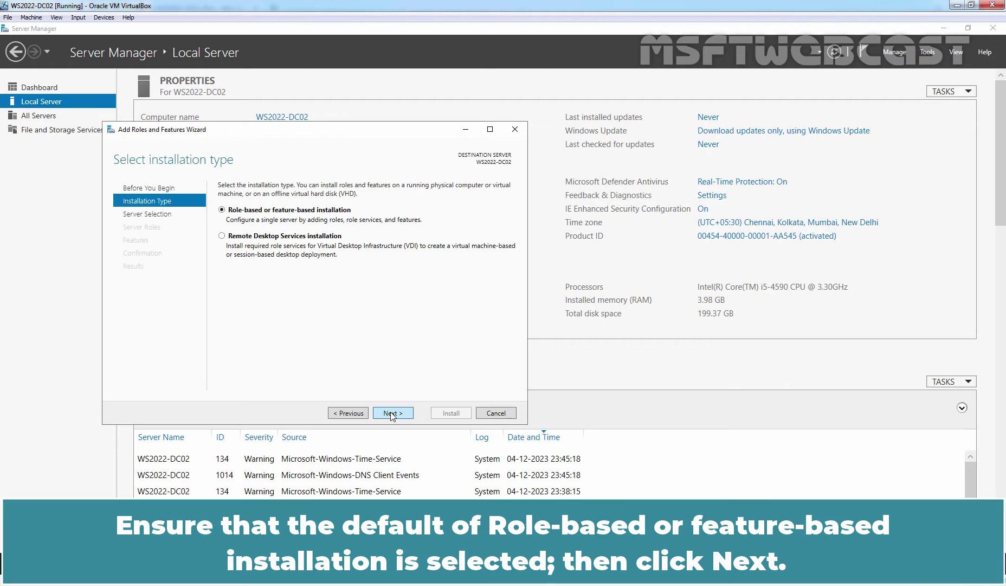
{"action": "left_click", "coordinate": [392, 414]}
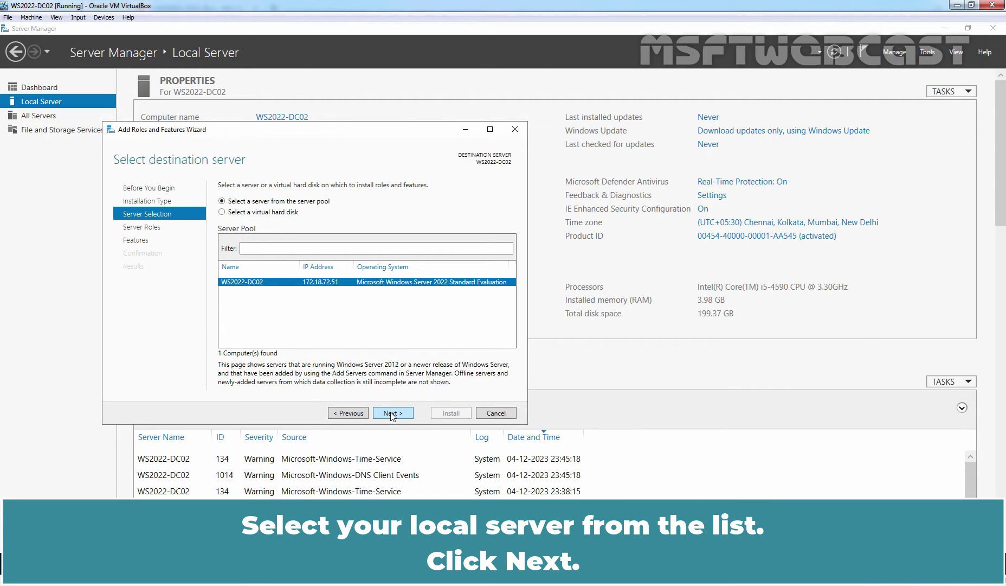
{"action": "left_click", "coordinate": [392, 413]}
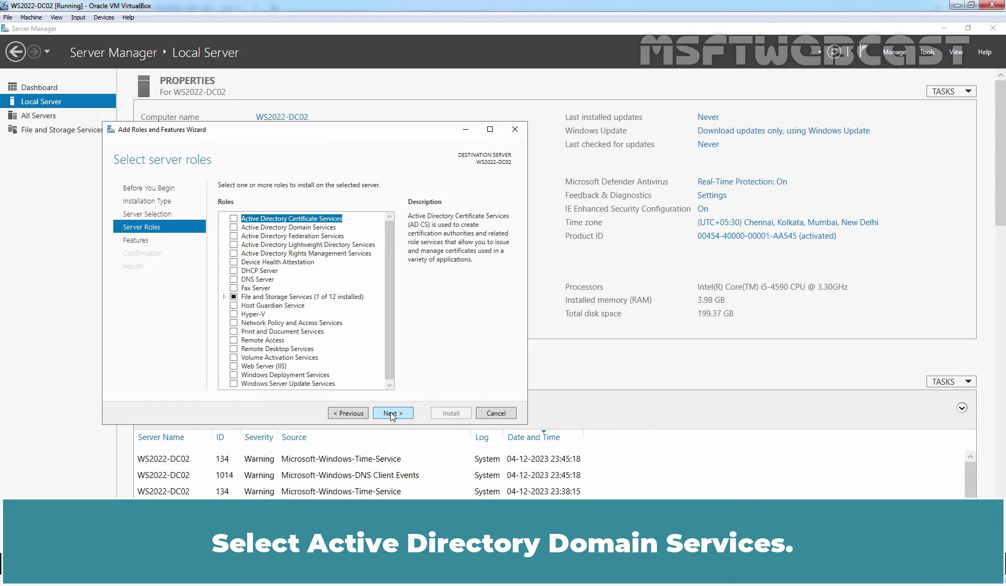
{"action": "left_click", "coordinate": [234, 227]}
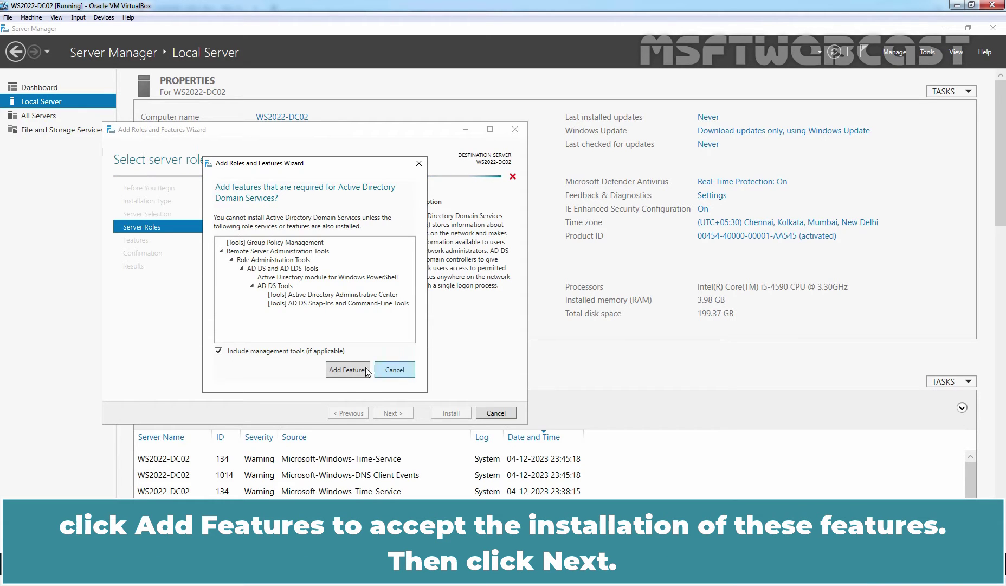
{"action": "left_click", "coordinate": [339, 368]}
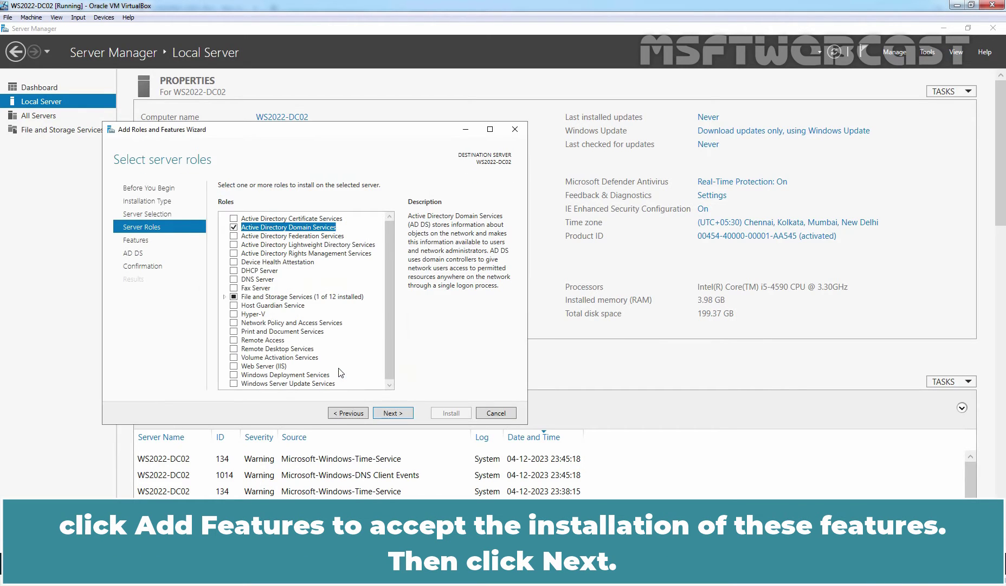
- Keep the default features, pass the AD DS notes, and install the role on WS2022-DC02
{"action": "left_click", "coordinate": [389, 413]}
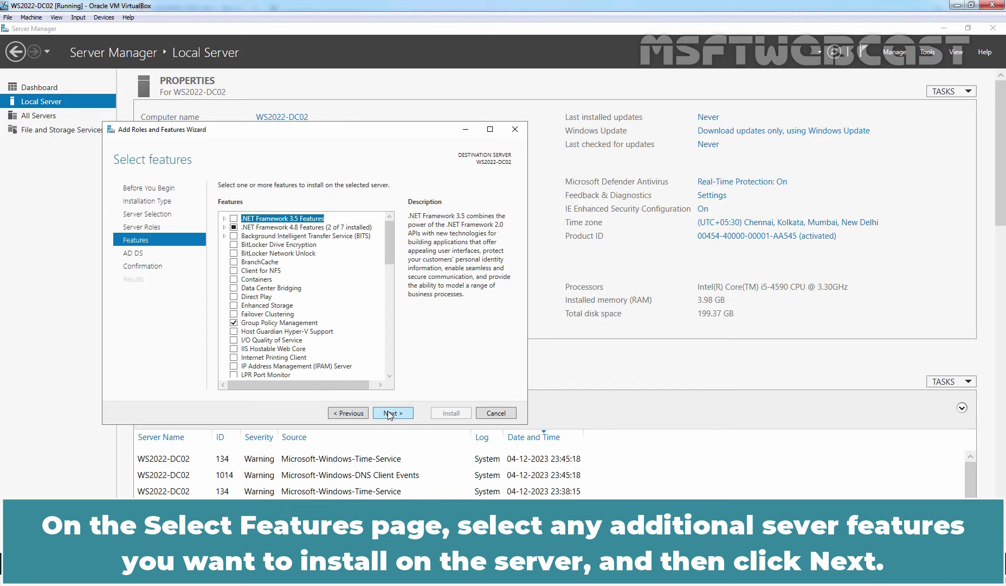
{"action": "left_click", "coordinate": [388, 413]}
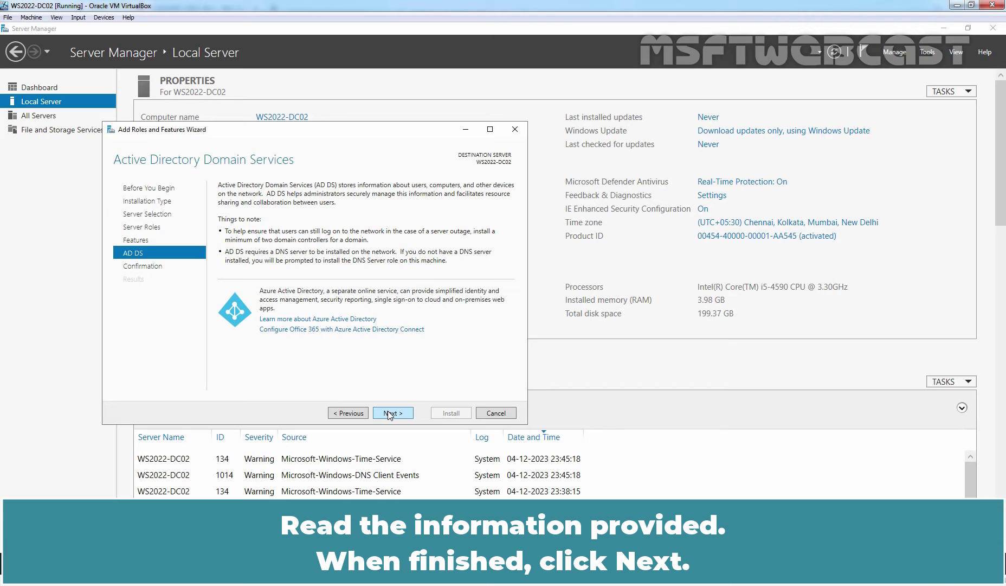
{"action": "left_click", "coordinate": [389, 413]}
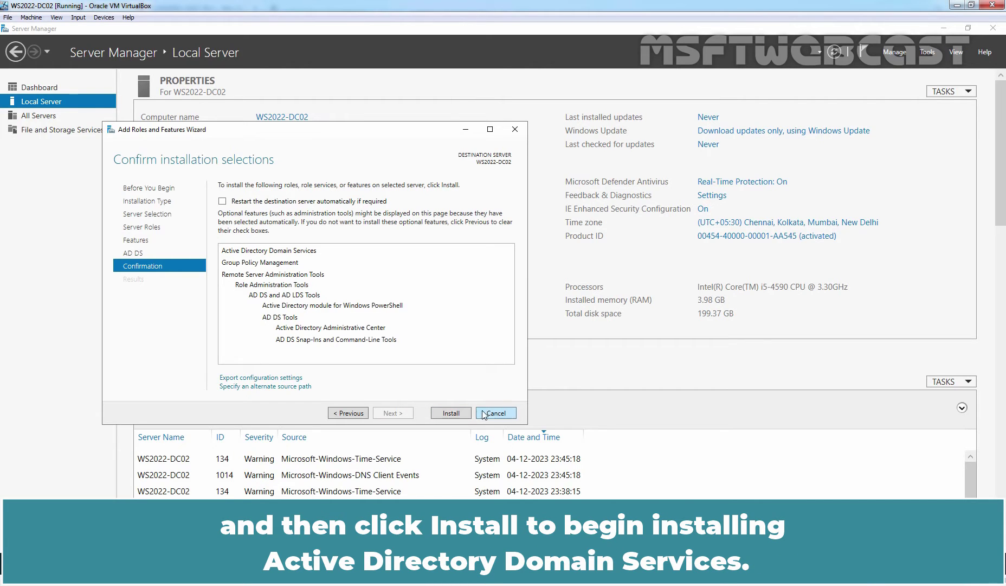
{"action": "left_click", "coordinate": [450, 414]}
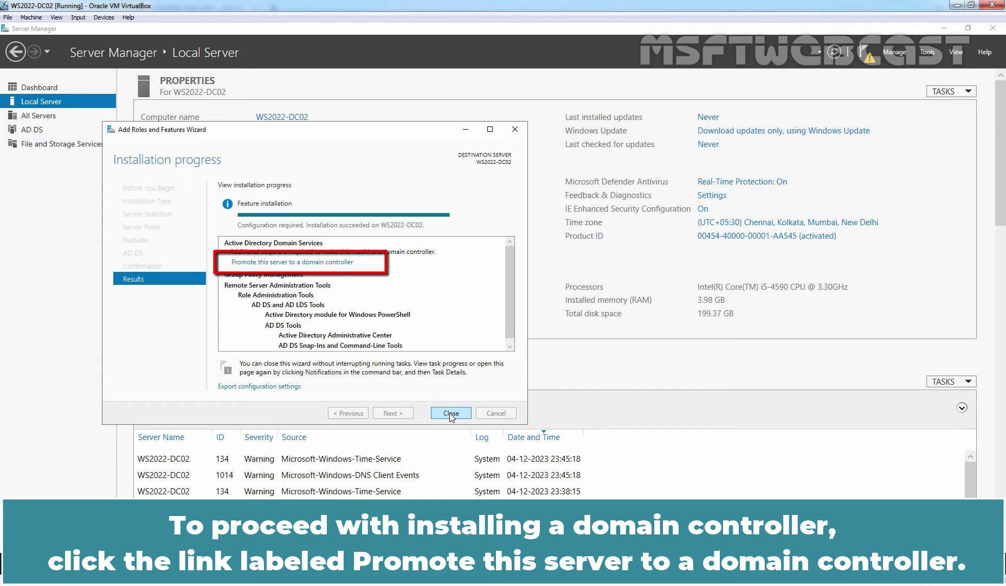
- Launch the AD DS Configuration Wizard via 'Promote this server to a domain controller'
{"action": "left_click", "coordinate": [301, 263]}
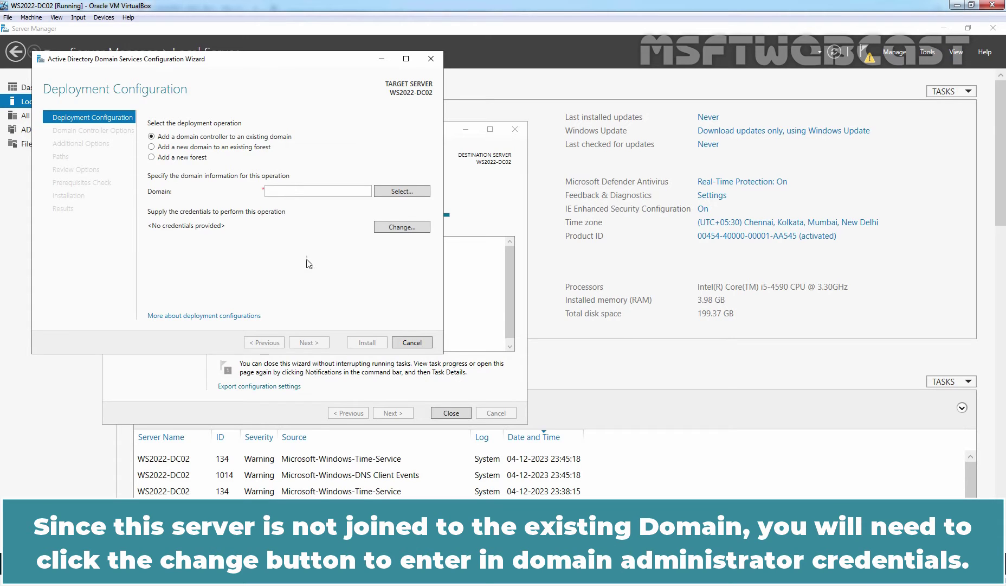
- Enter the msftwebcast.com domain administrator's user name and password as deployment credentials
{"action": "left_click", "coordinate": [403, 230]}
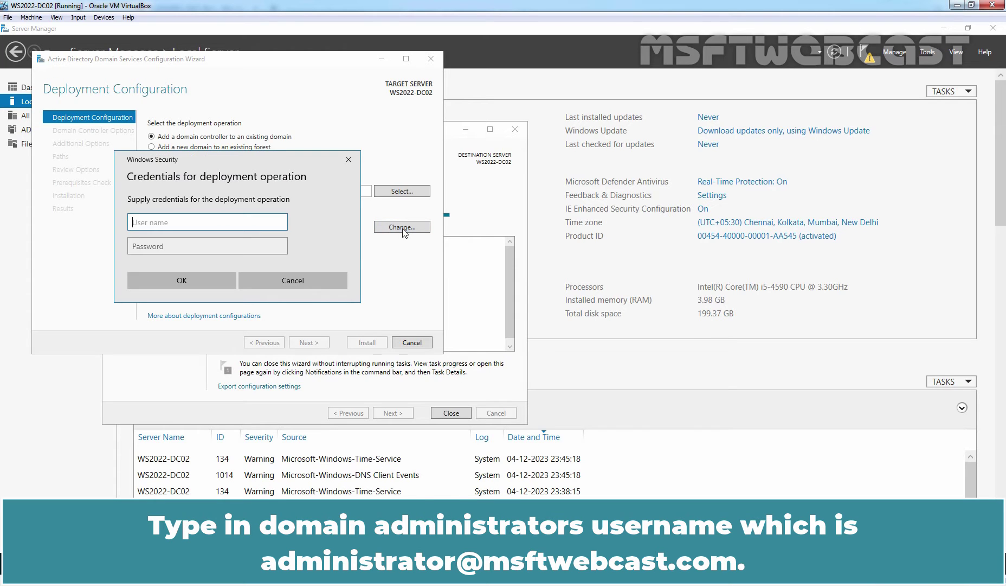
{"action": "key", "text": "Tab"}
{"action": "type", "text": "•••••••••"}
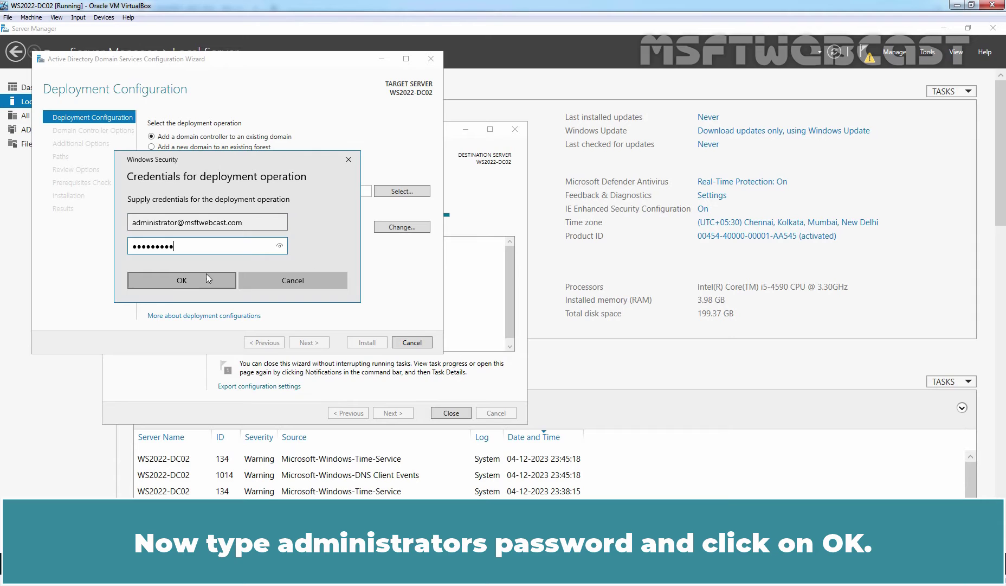
{"action": "left_click", "coordinate": [172, 279]}
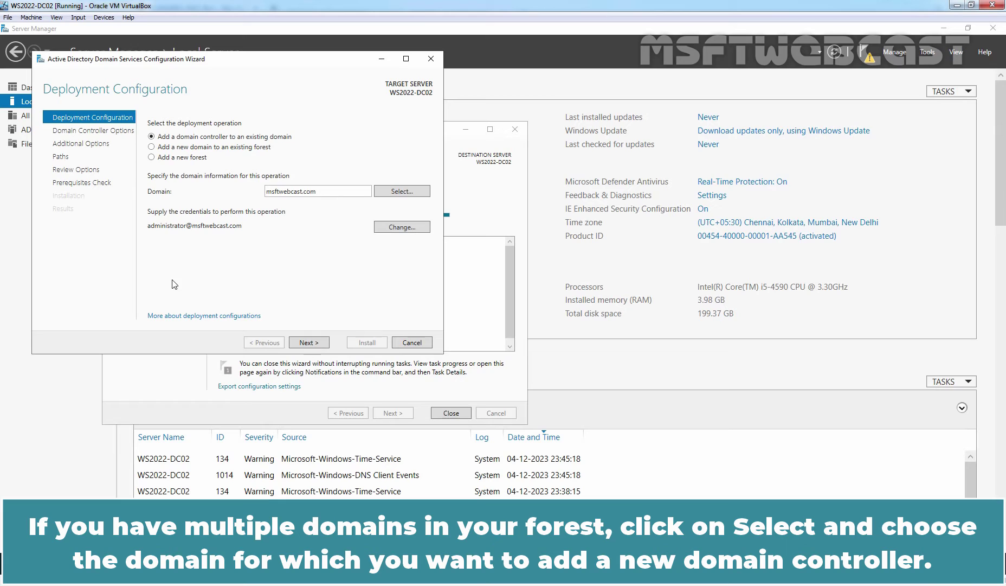
{"action": "left_click", "coordinate": [402, 190]}
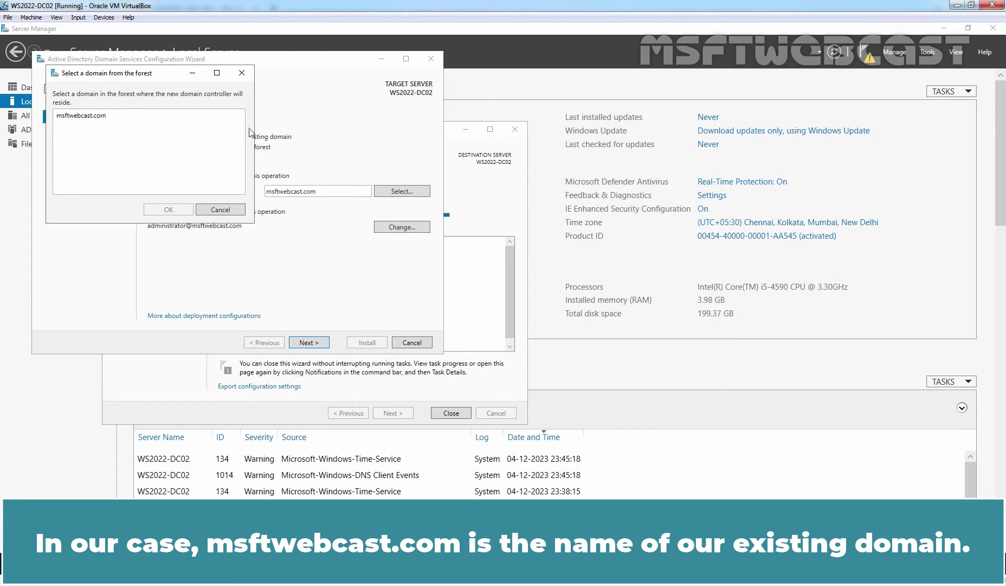
{"action": "left_click", "coordinate": [81, 117]}
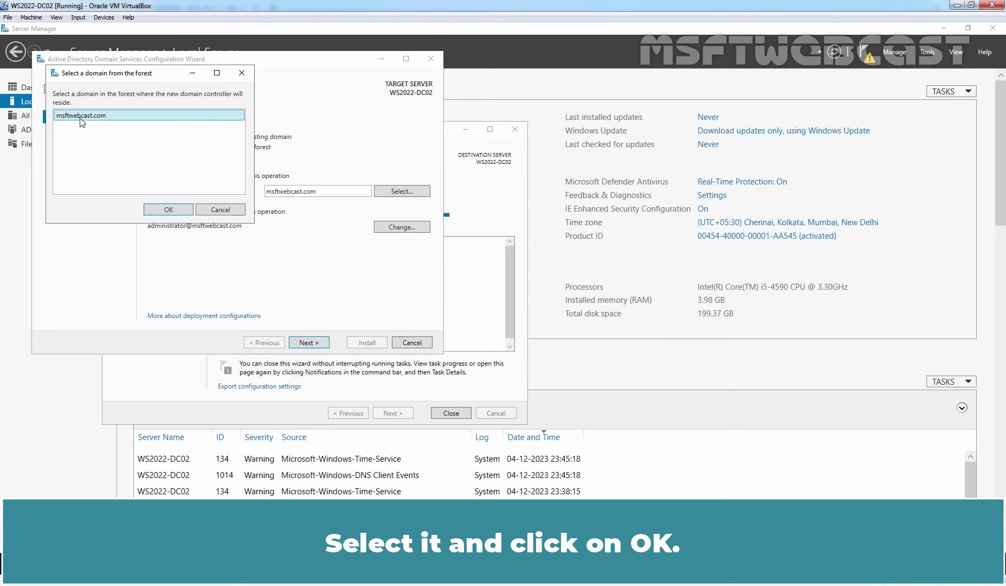
{"action": "left_click", "coordinate": [166, 209]}
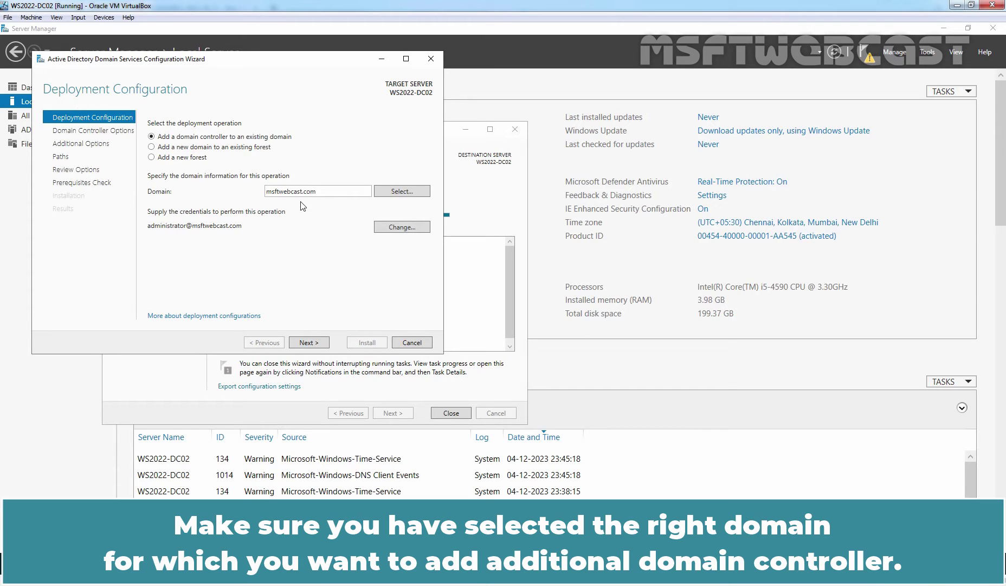
{"action": "left_click", "coordinate": [307, 342]}
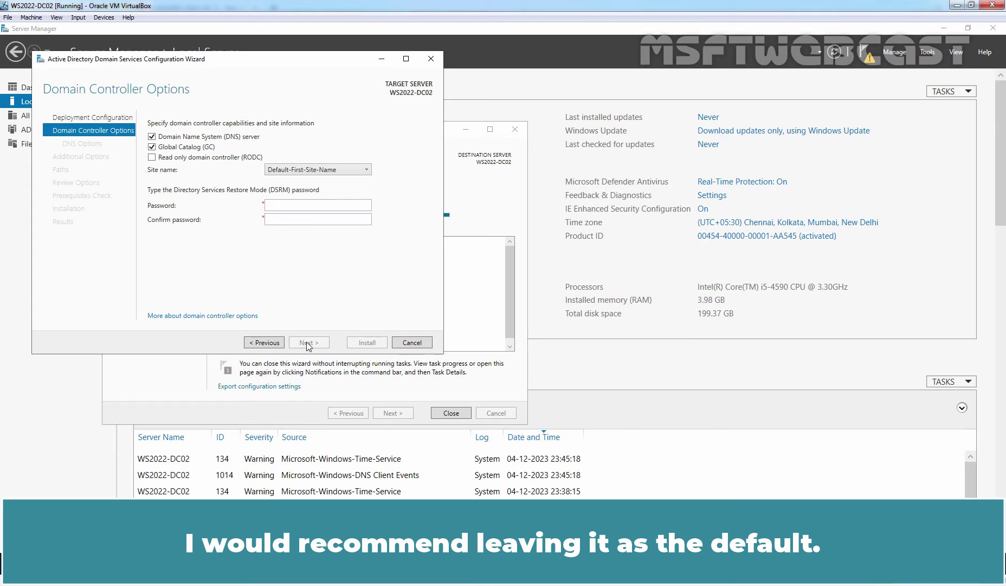
- Enter and confirm the DSRM password, leaving DNS server and Global Catalog checked
{"action": "left_click", "coordinate": [305, 205]}
{"action": "type", "text": "••••"}
{"action": "type", "text": "**"}
{"action": "key", "text": "Tab"}
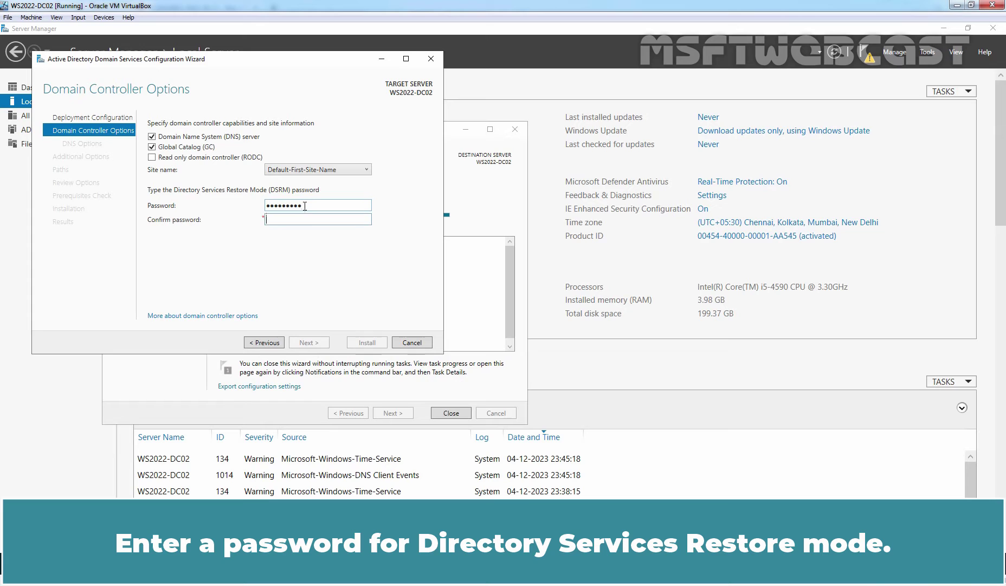
{"action": "type", "text": "*********"}
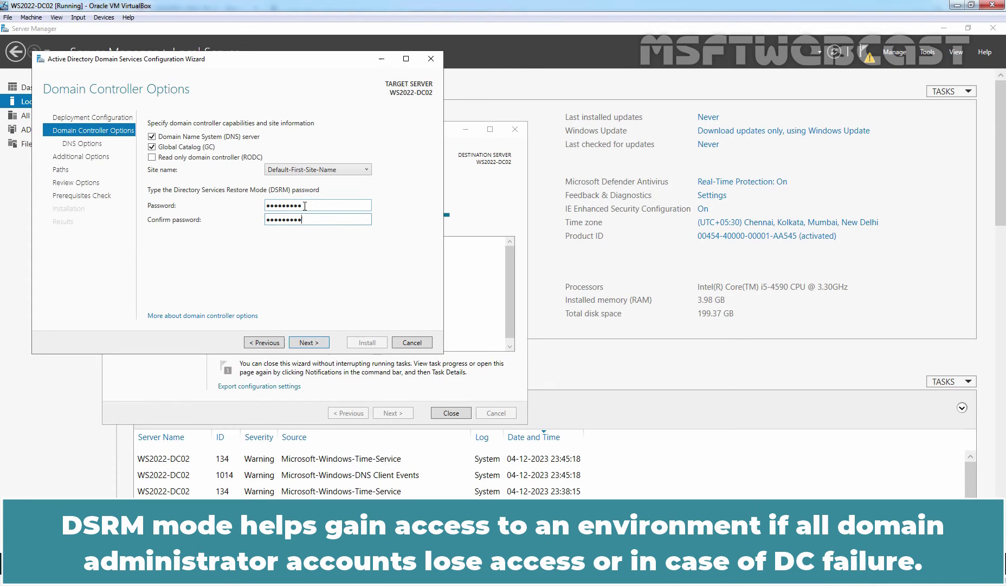
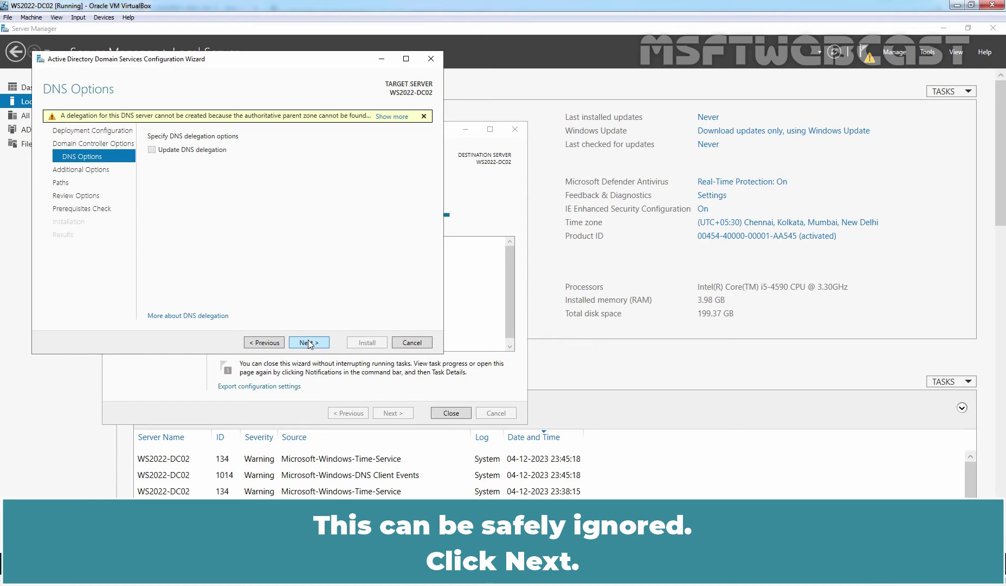
- Accept the DNS Options page as is and move on to Additional Options
{"action": "left_click", "coordinate": [308, 341]}
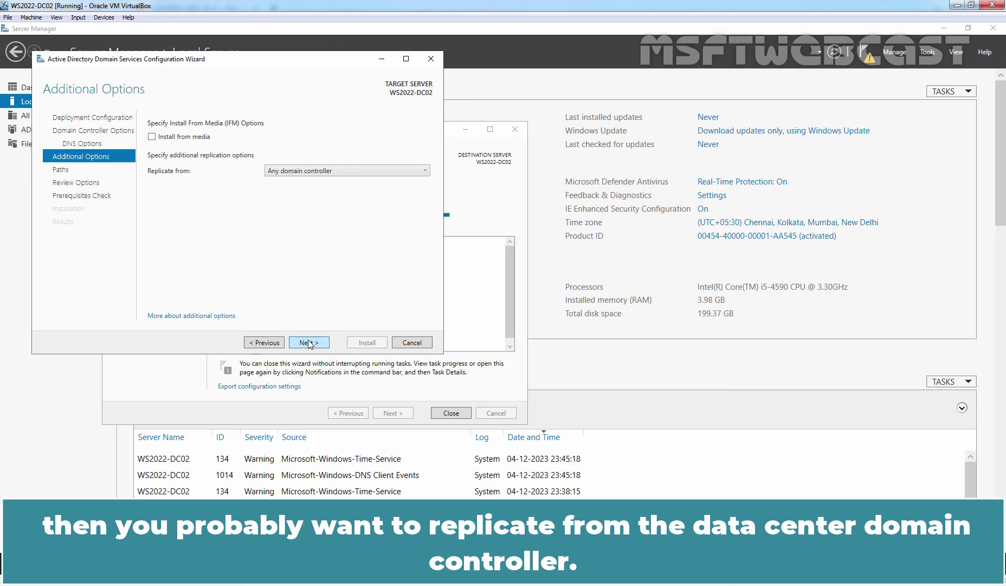
- Keep 'Any domain controller' as the replication source and continue to the Paths page
{"action": "left_click", "coordinate": [295, 170]}
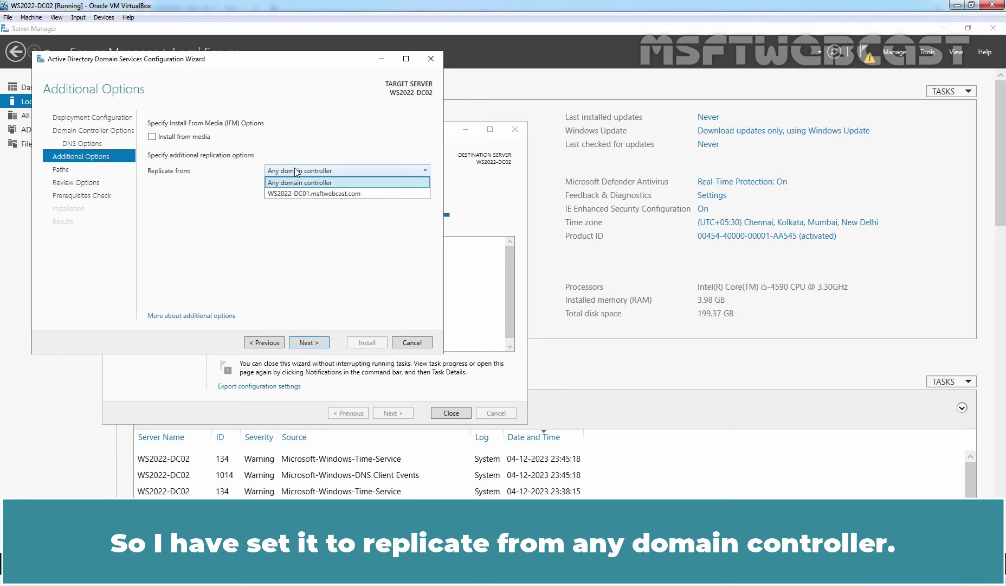
{"action": "left_click", "coordinate": [295, 170]}
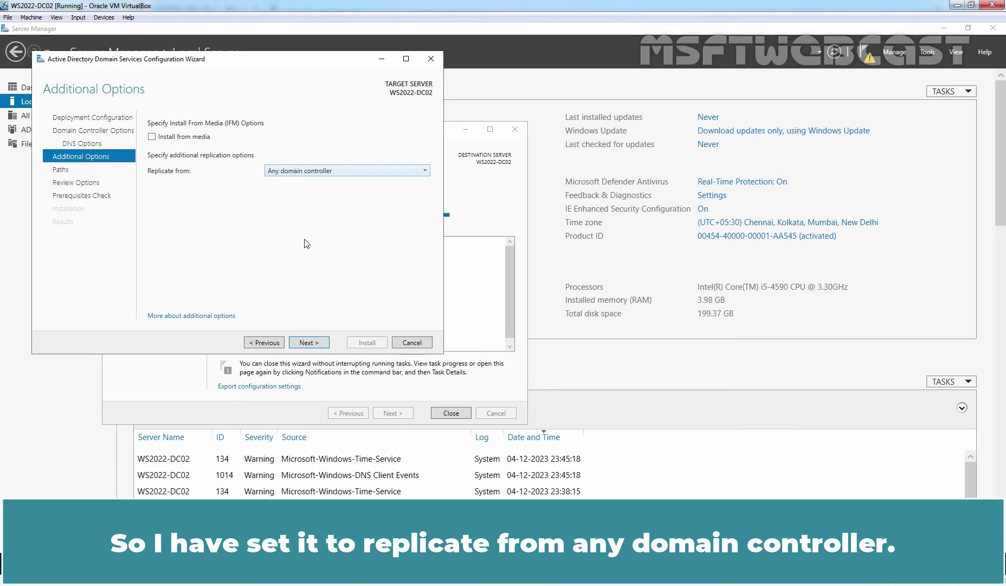
{"action": "left_click", "coordinate": [312, 344]}
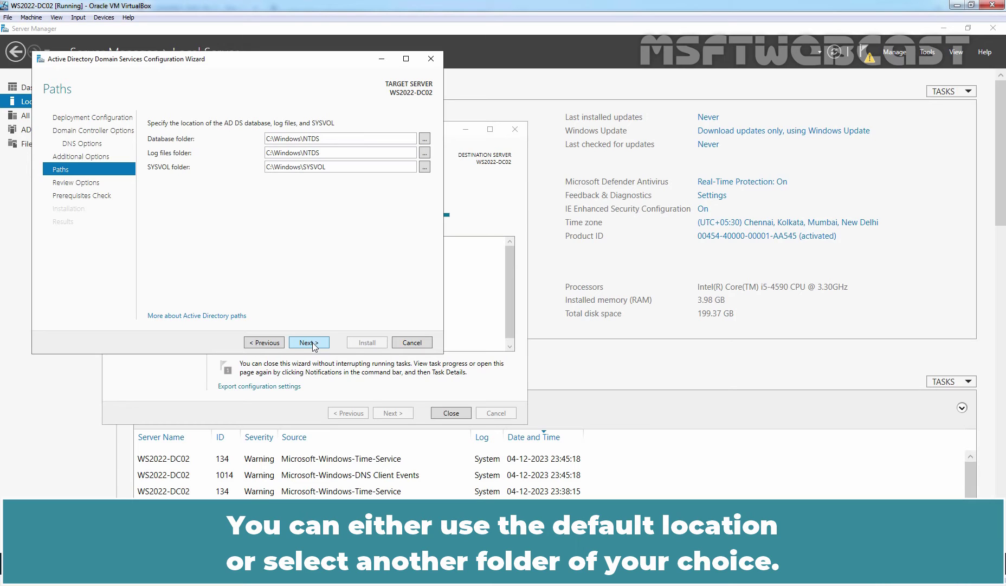
- Accept the default C:\Windows\NTDS and SYSVOL paths and the review summary, running prerequisite checks
{"action": "left_click", "coordinate": [312, 344]}
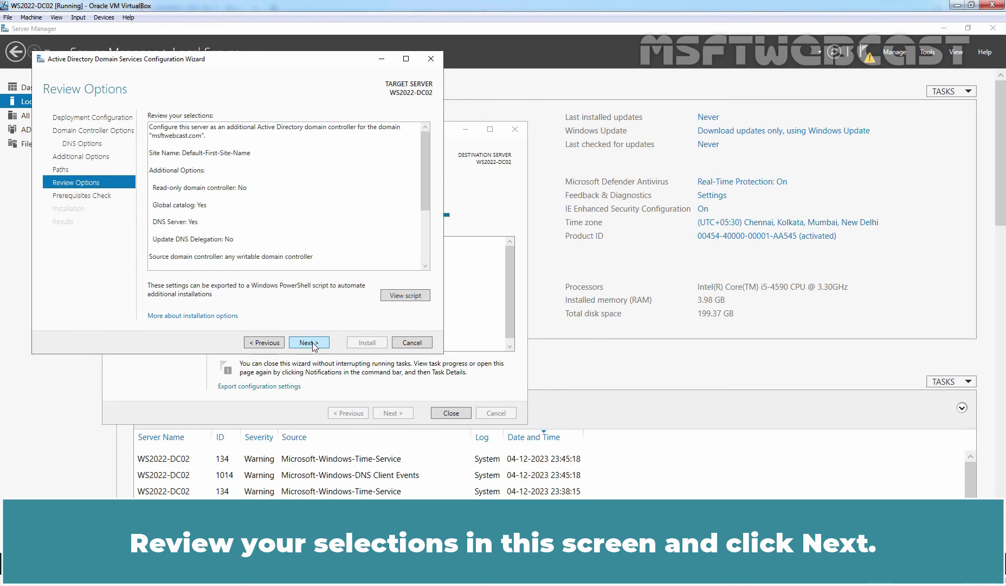
{"action": "left_click", "coordinate": [312, 344]}
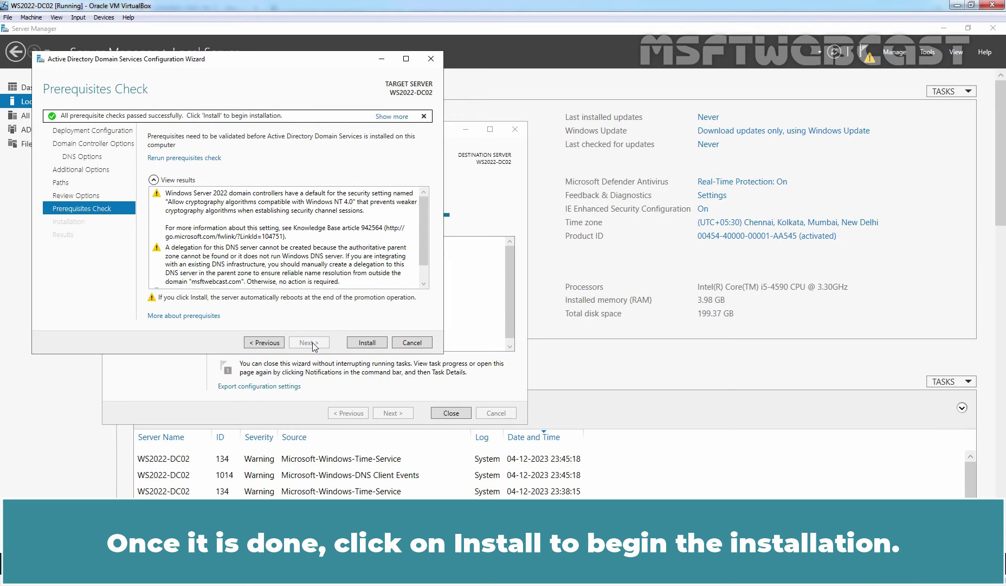
- Start promoting WS2022-DC02 to a domain controller and let it reboot
{"action": "left_click", "coordinate": [367, 343]}
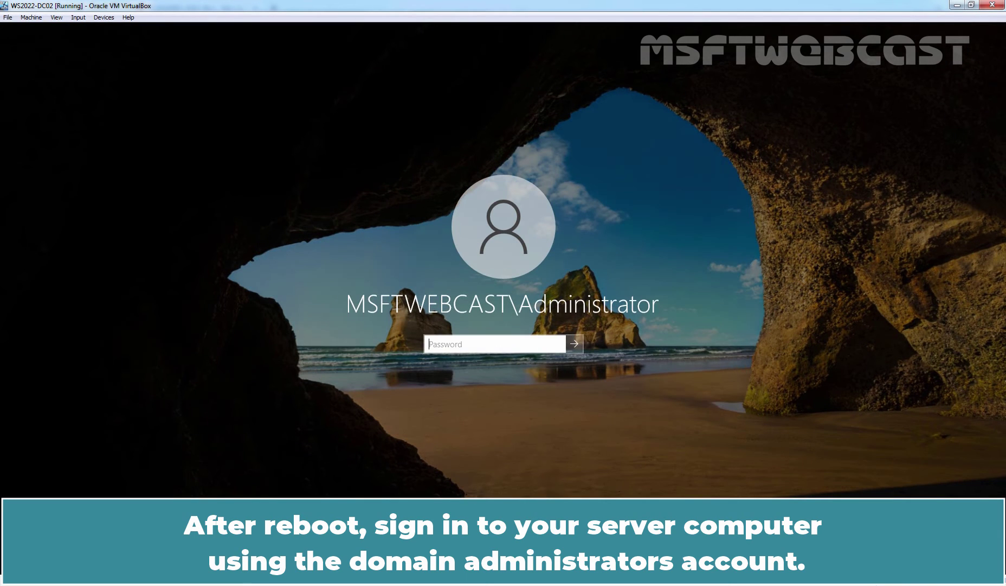
- Sign in to WS2022-DC02 with the domain administrator's password
{"action": "type", "text": "*********"}
{"action": "key", "text": "Return"}
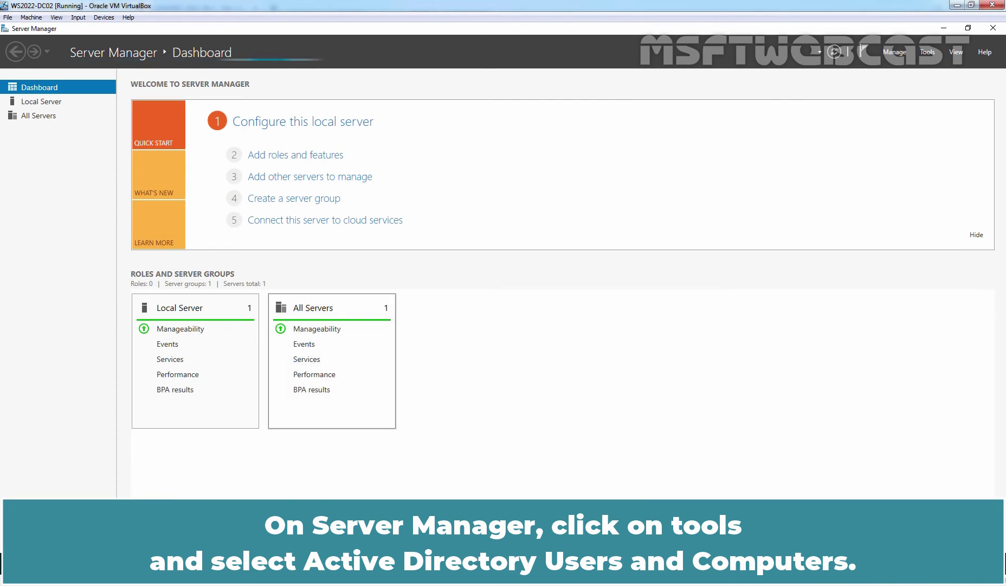
- Show msftwebcast.com's Domain Controllers in Active Directory Users and Computers, widening the Site column
{"action": "left_click", "coordinate": [928, 52]}
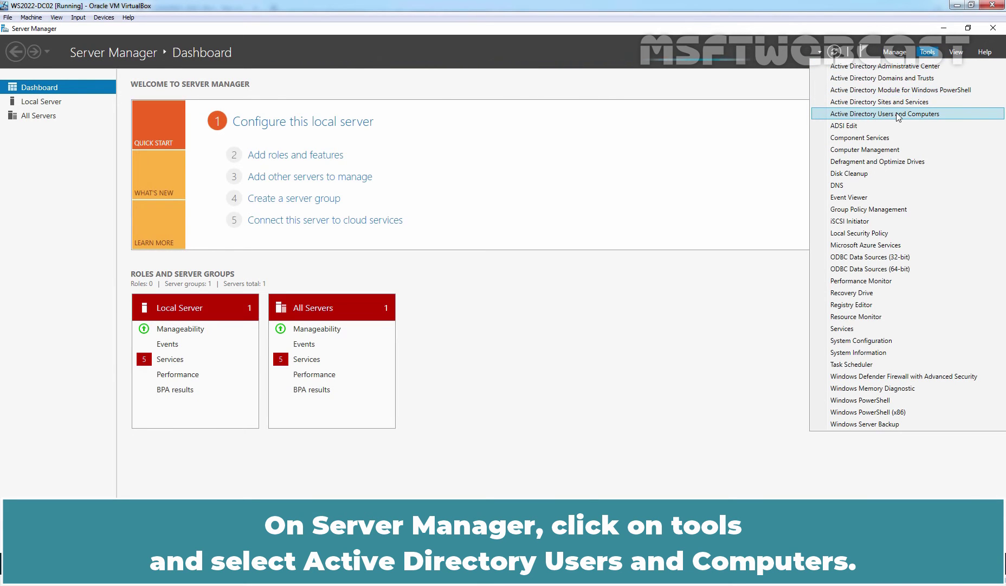
{"action": "left_click", "coordinate": [887, 114]}
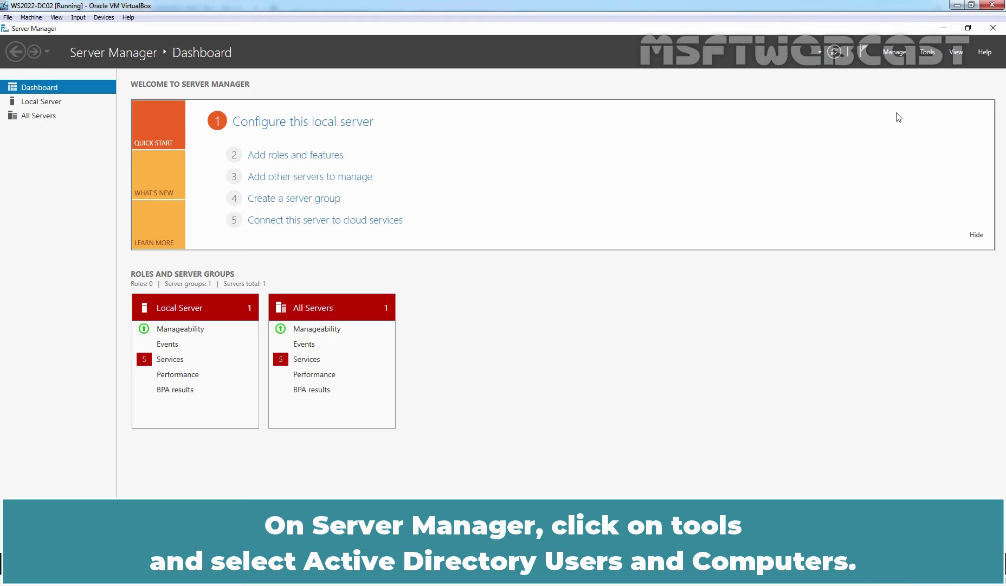
{"action": "double_click", "coordinate": [91, 141]}
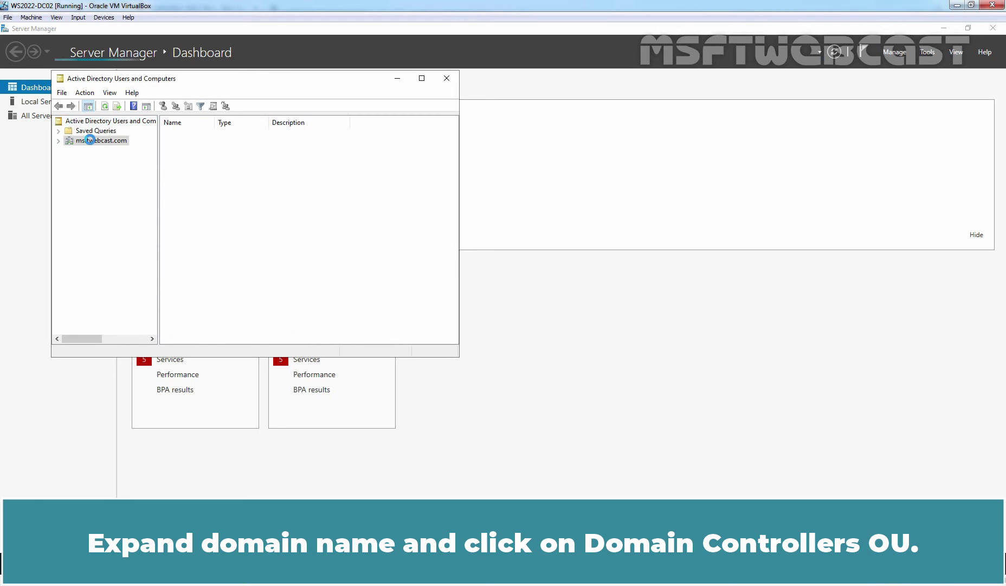
{"action": "left_click", "coordinate": [103, 170]}
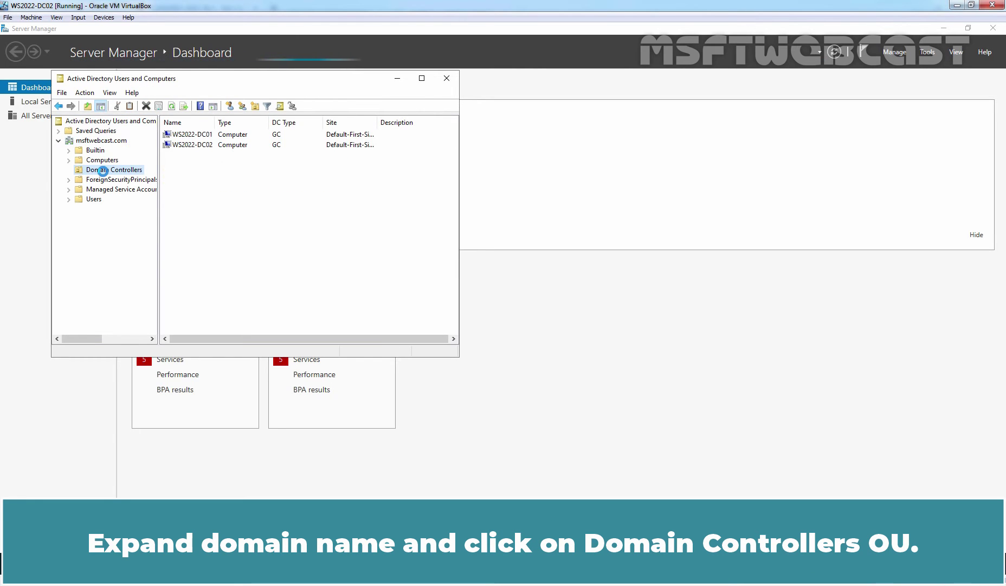
{"action": "double_click", "coordinate": [214, 123]}
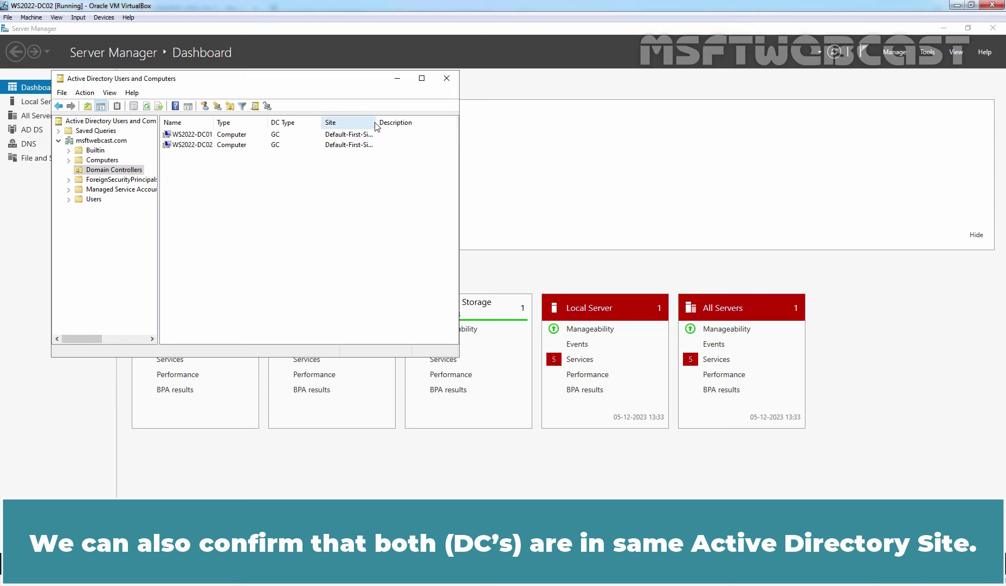
{"action": "left_click_drag", "start_coordinate": [376, 123], "coordinate": [423, 121]}
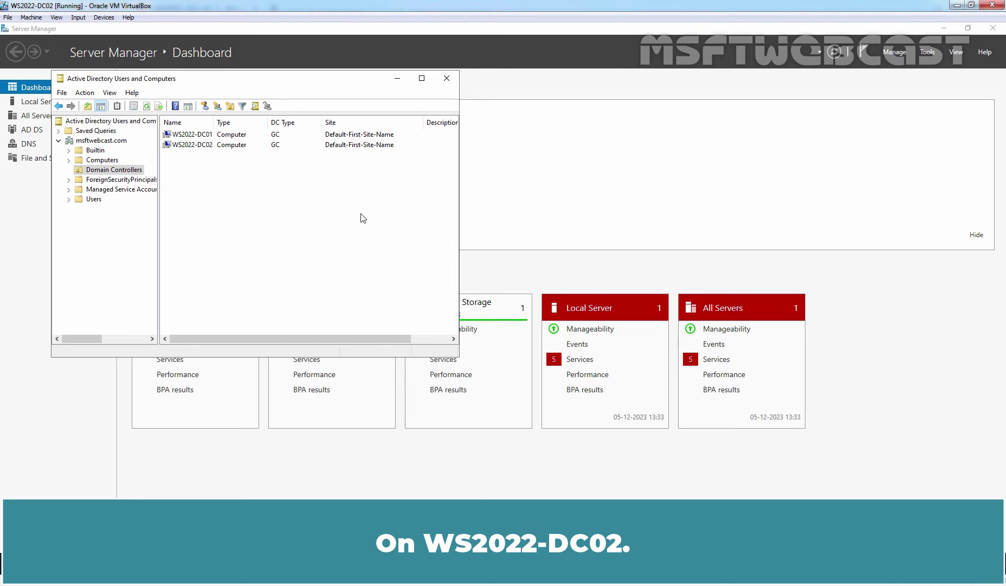
- Check DC02's Ethernet IPv4 DNS (preferred 172.18.72.50, alternate 127.0.0.1) via ncpa.cpl, then close
{"action": "left_click", "coordinate": [73, 420]}
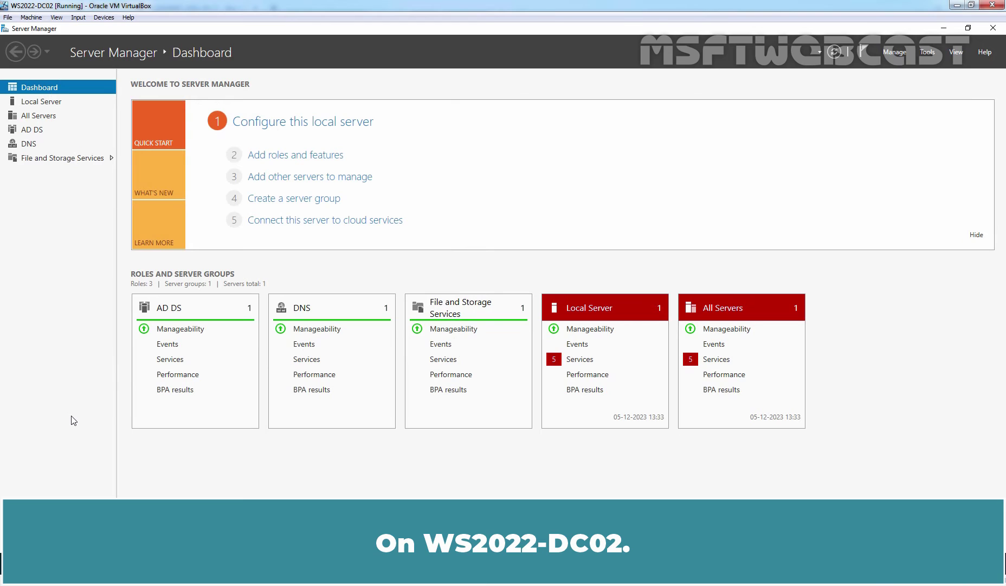
{"action": "key", "text": "super+r"}
{"action": "type", "text": "ncpa.cpl"}
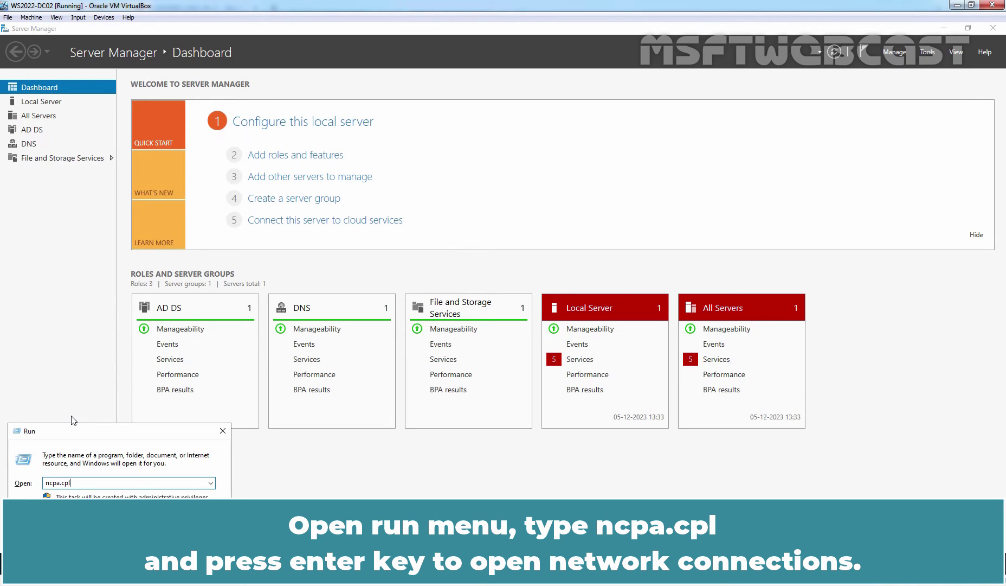
{"action": "key", "text": "Return"}
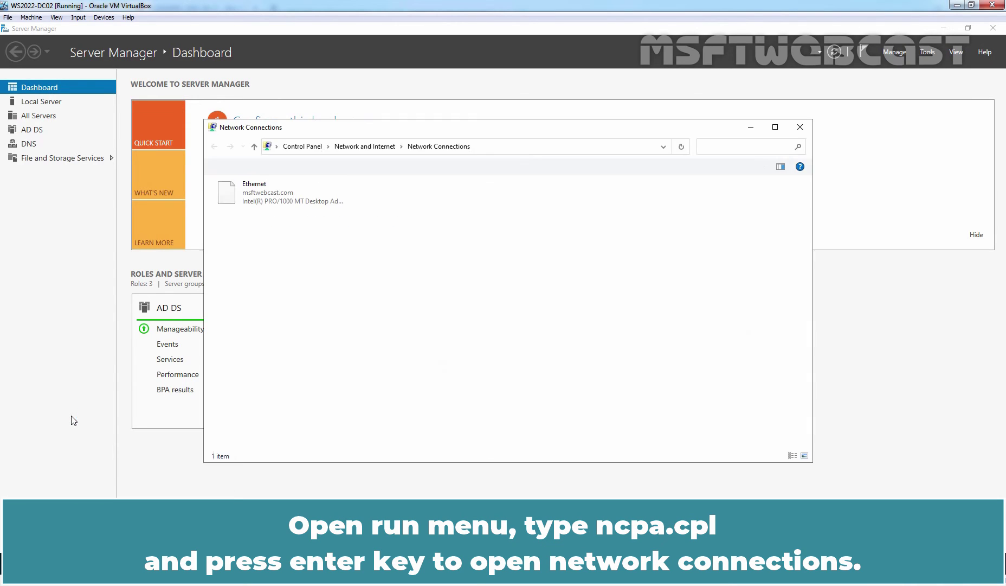
{"action": "left_click", "coordinate": [261, 203]}
{"action": "right_click", "coordinate": [260, 203]}
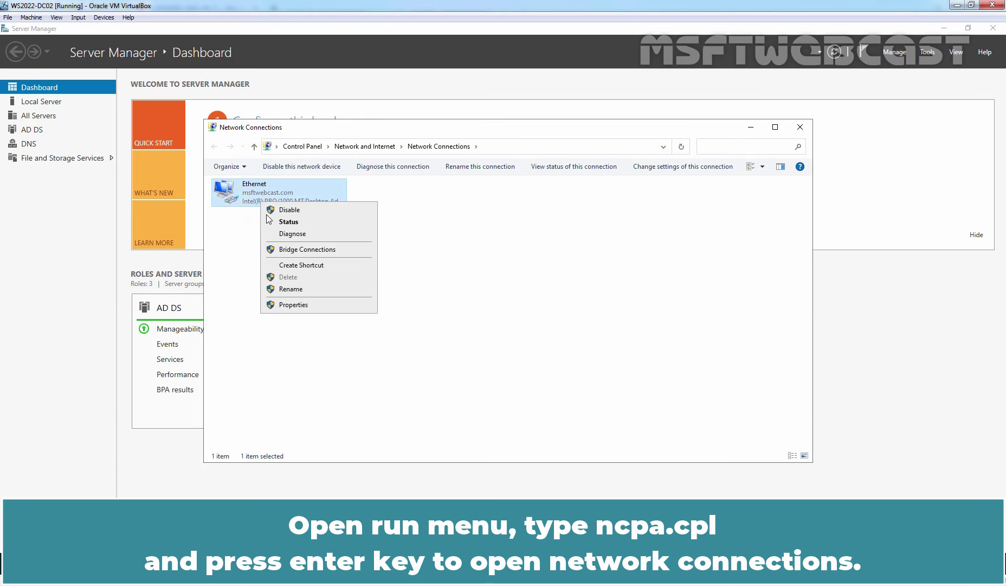
{"action": "left_click", "coordinate": [303, 307]}
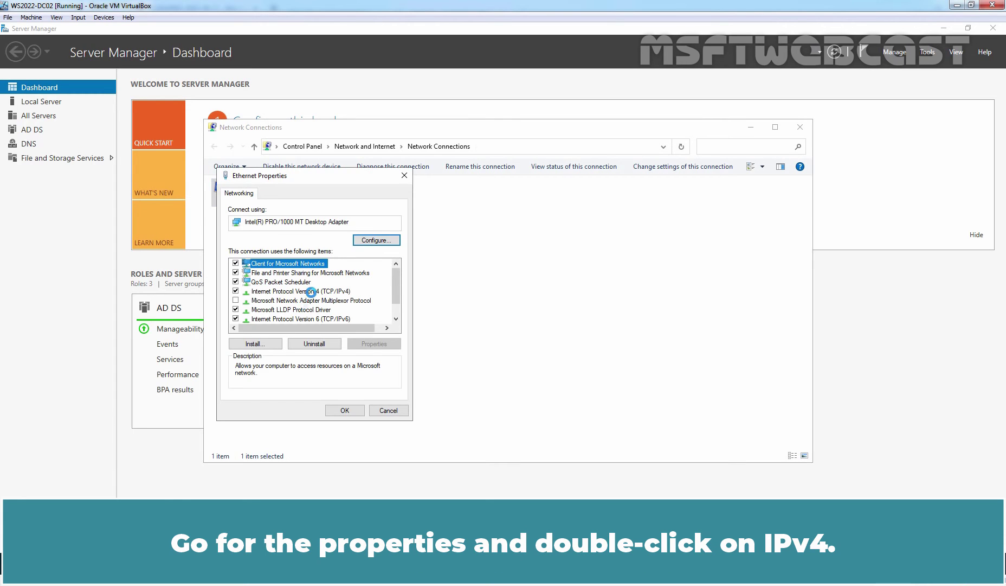
{"action": "double_click", "coordinate": [312, 291]}
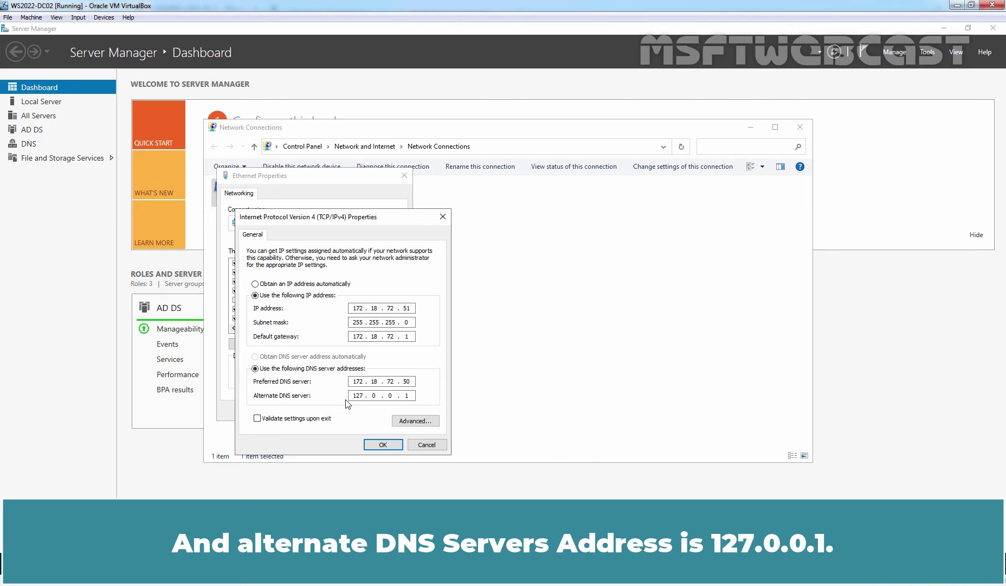
{"action": "left_click", "coordinate": [382, 444]}
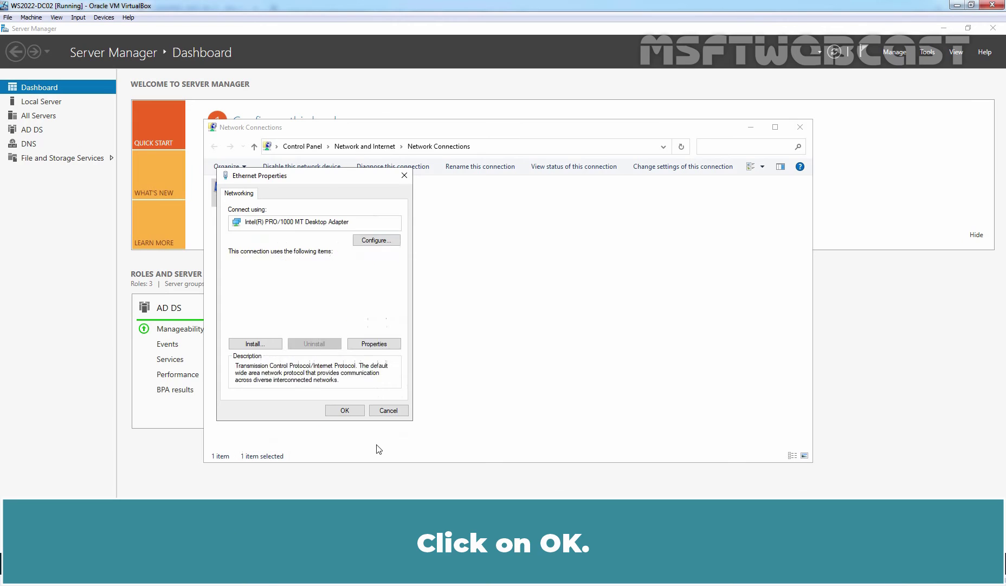
{"action": "left_click", "coordinate": [346, 410]}
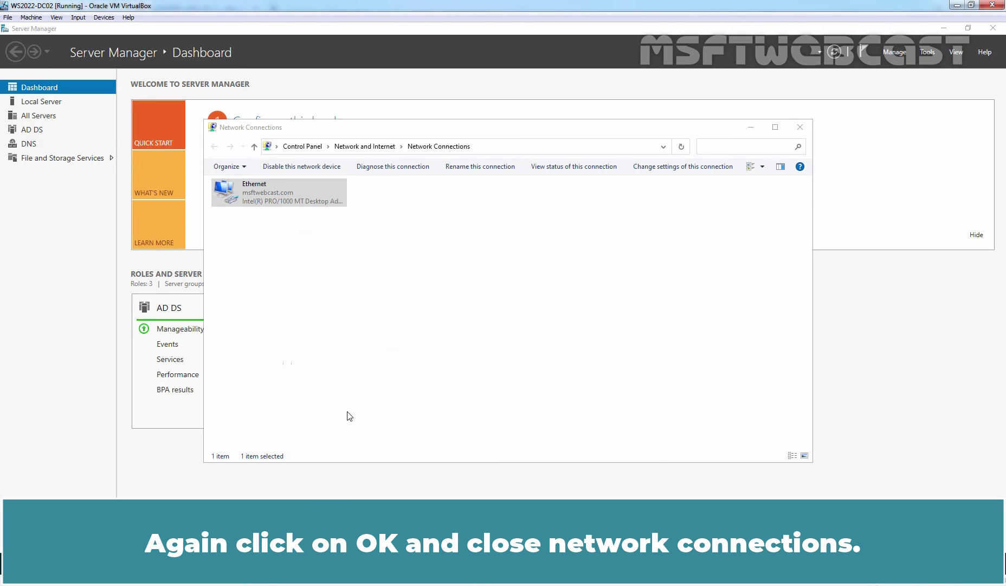
{"action": "left_click", "coordinate": [801, 128]}
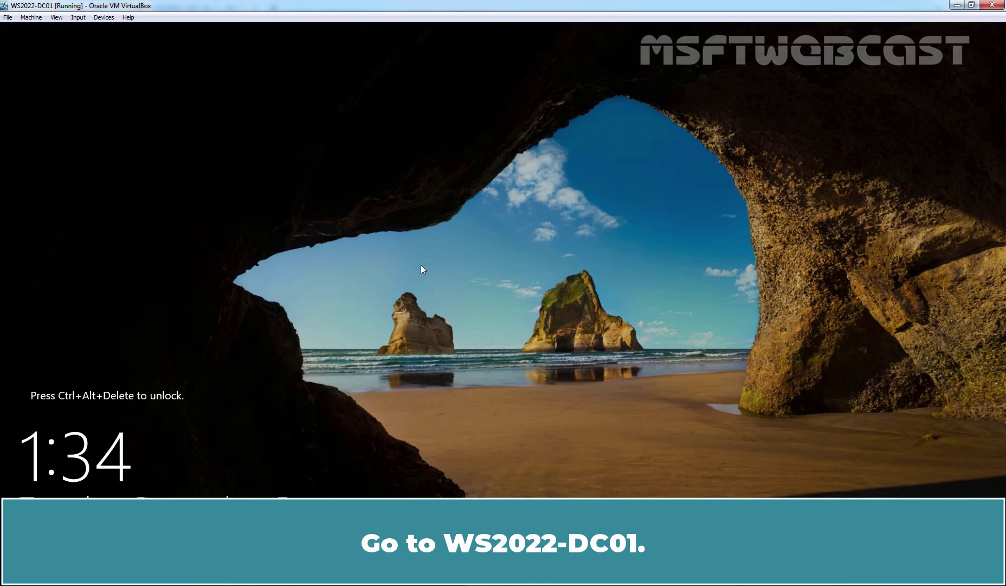
- Sign in to WS2022-DC01 and open Network Connections with ncpa.cpl
{"action": "key", "text": "ctrl+alt+Delete"}
{"action": "type", "text": "****"}
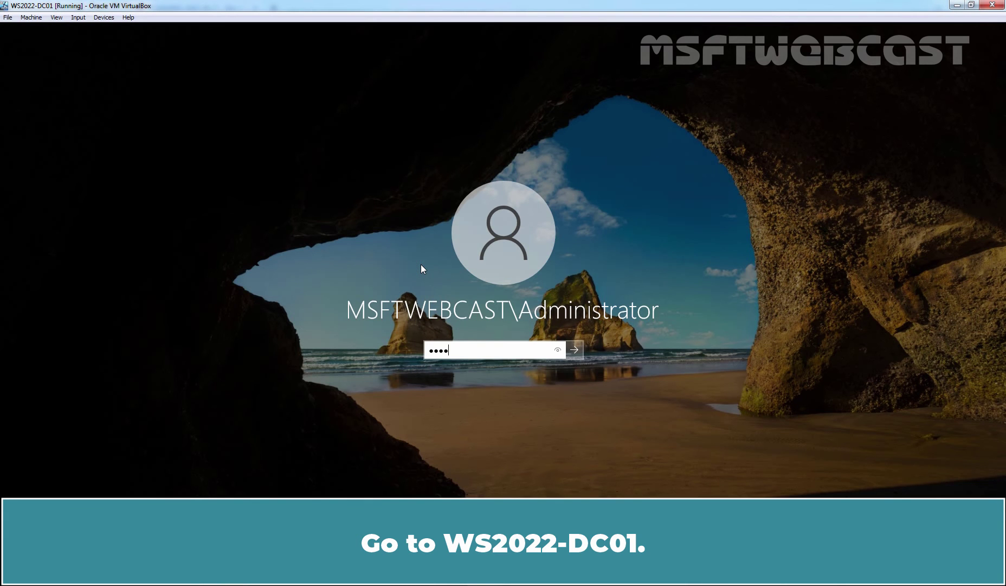
{"action": "type", "text": "***"}
{"action": "key", "text": "Return"}
{"action": "key", "text": "super+r"}
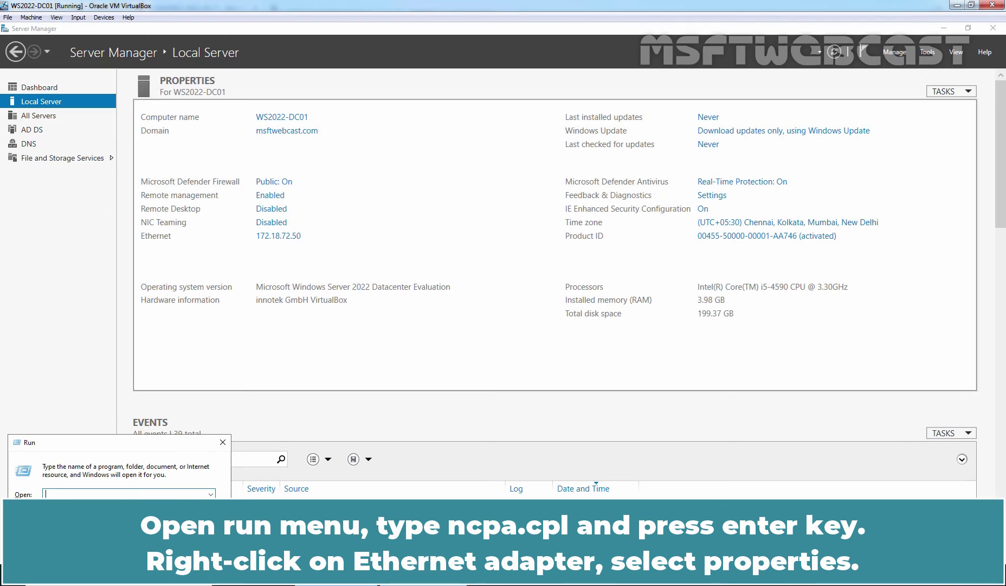
{"action": "type", "text": "ncpa.cpl"}
{"action": "key", "text": "Return"}
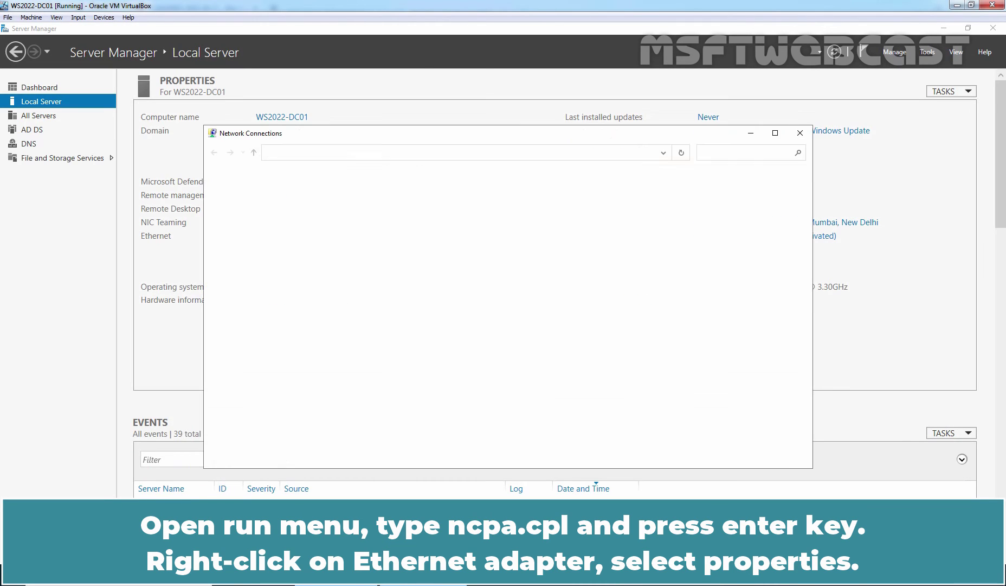
- Set the Ethernet IPv4 preferred DNS to 172.18.72.51 and alternate to 127.0.0.1, saving and closing
{"action": "left_click", "coordinate": [288, 203]}
{"action": "right_click", "coordinate": [288, 203]}
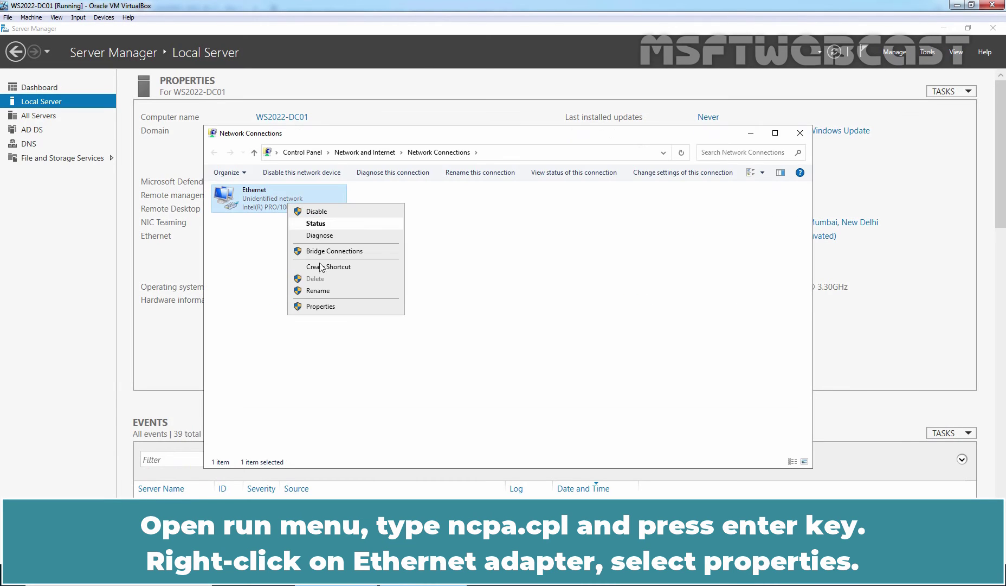
{"action": "left_click", "coordinate": [328, 309]}
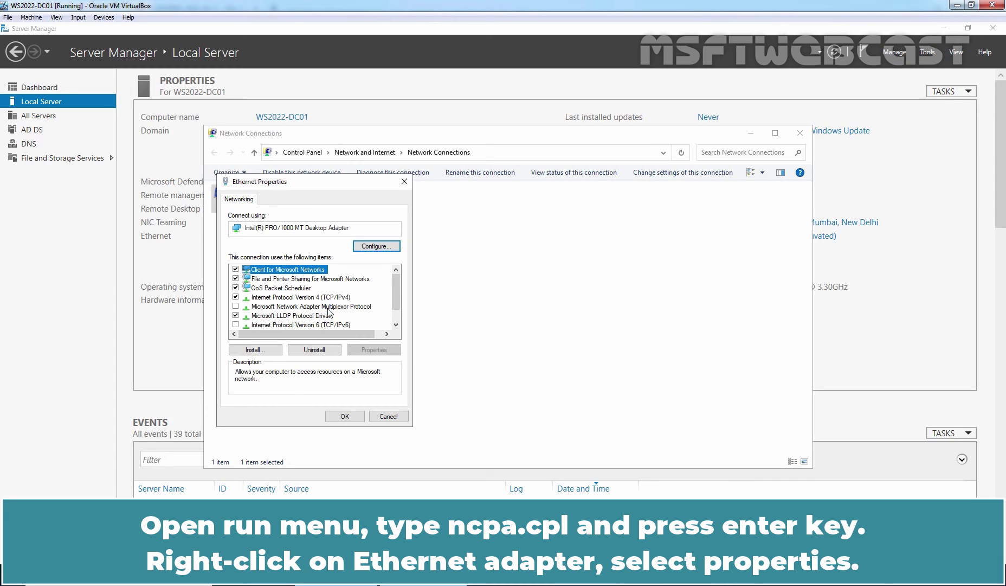
{"action": "left_click", "coordinate": [311, 298]}
{"action": "double_click", "coordinate": [310, 299]}
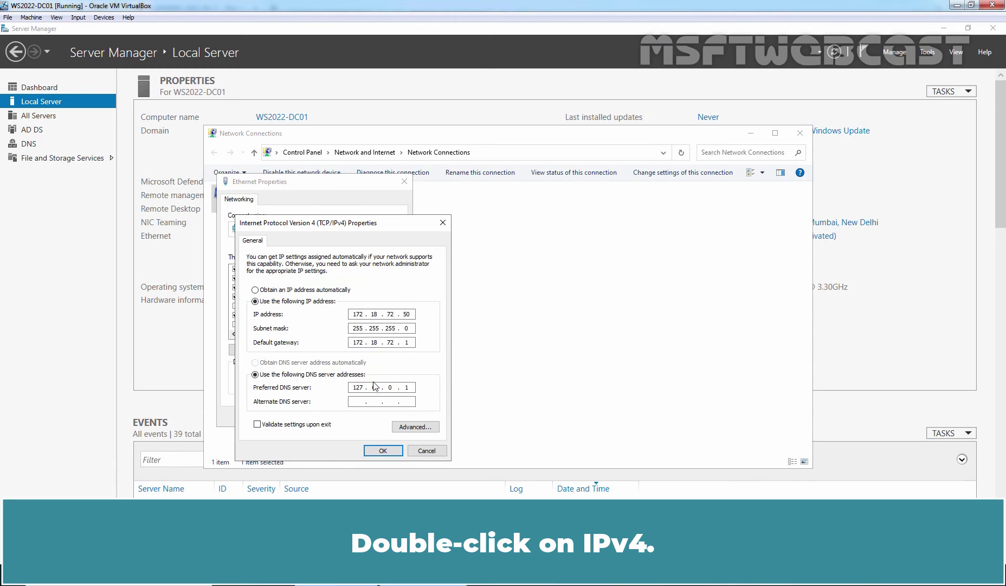
{"action": "double_click", "coordinate": [355, 388]}
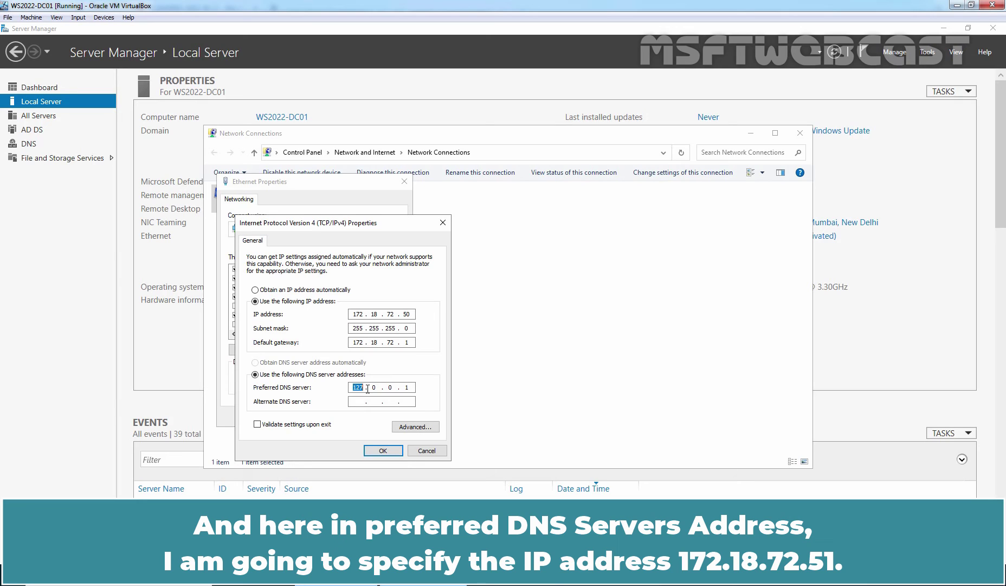
{"action": "type", "text": "172 . 18 . 72 . 51"}
{"action": "left_click", "coordinate": [358, 401]}
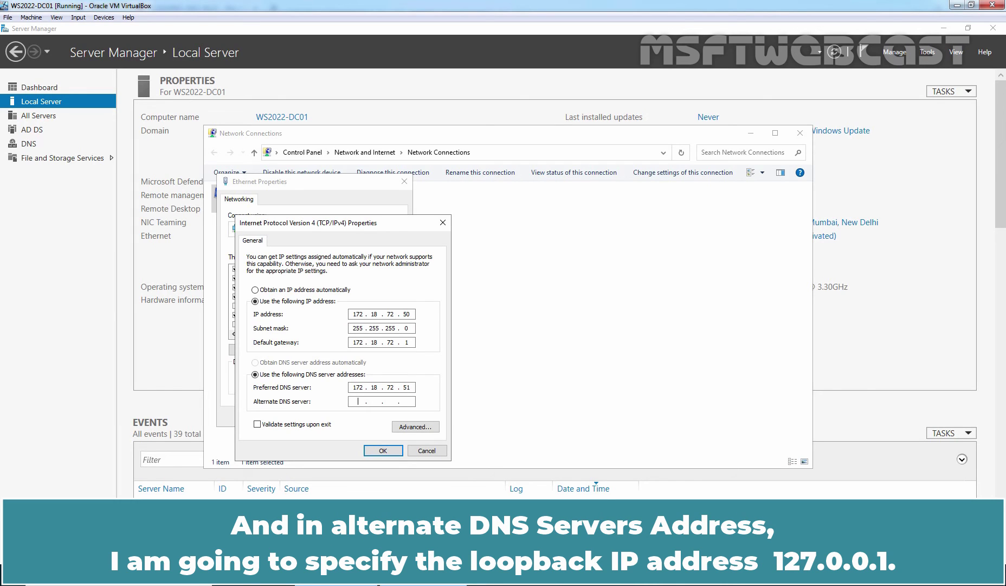
{"action": "type", "text": "1270.0.1"}
{"action": "left_click", "coordinate": [384, 450]}
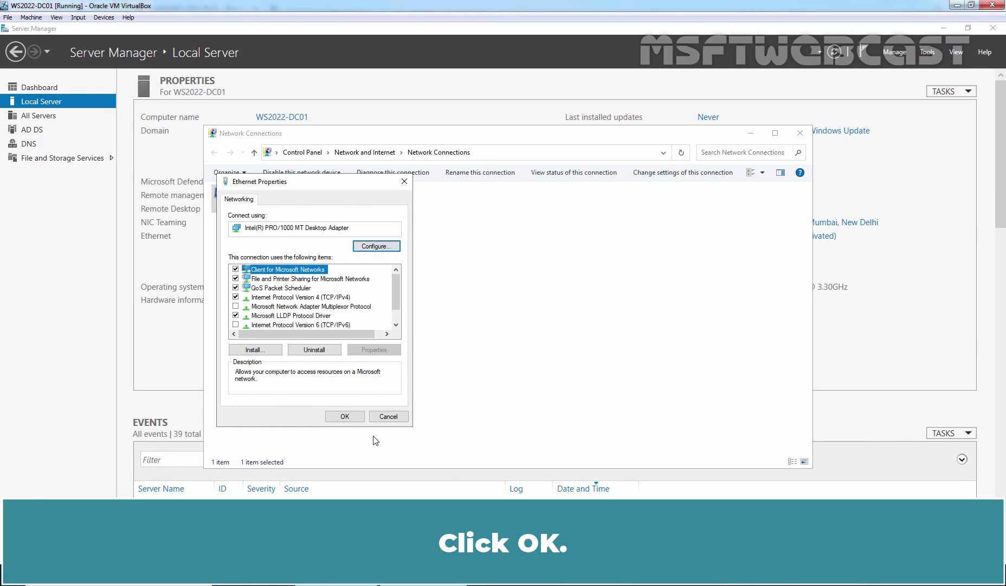
{"action": "left_click", "coordinate": [346, 416]}
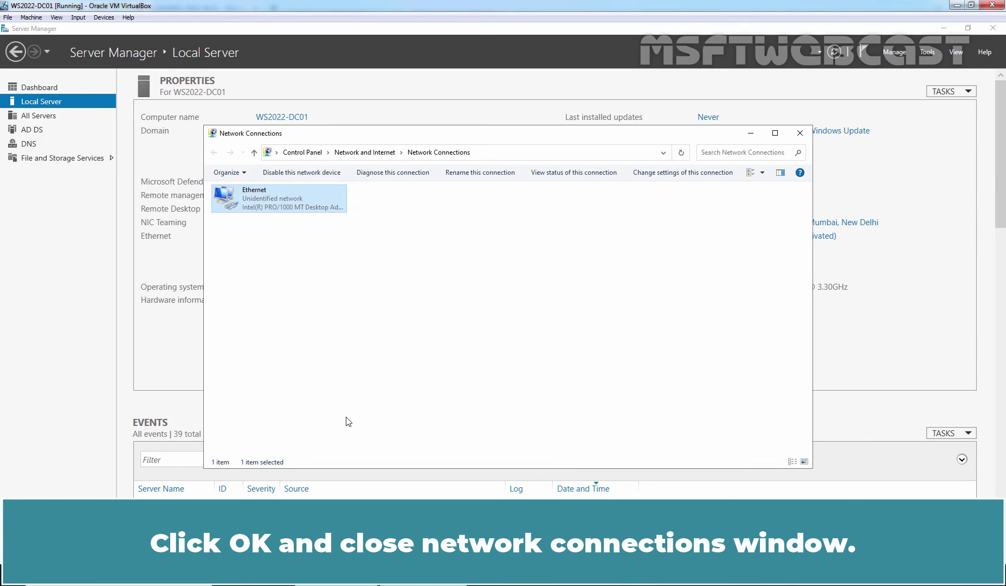
{"action": "left_click", "coordinate": [802, 135]}
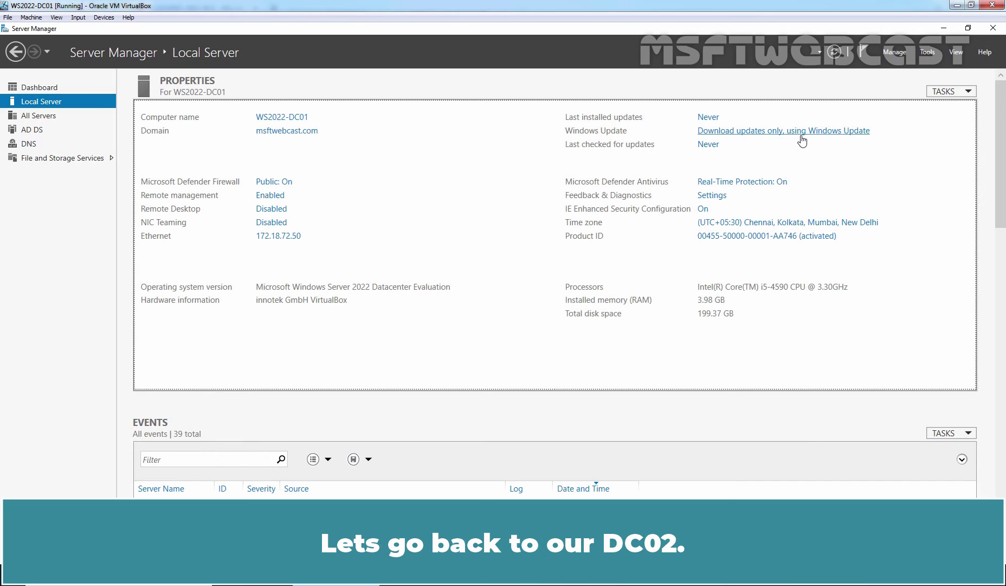
- On DC02, run repadmin /syncall in an administrator PowerShell
{"action": "key", "text": "alt+Tab"}
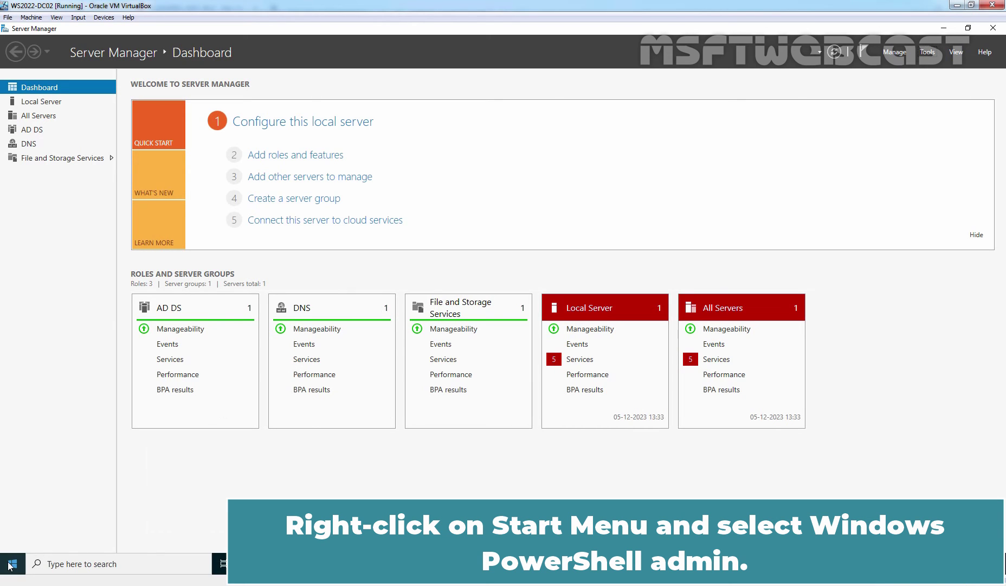
{"action": "right_click", "coordinate": [10, 566]}
{"action": "left_click", "coordinate": [76, 418]}
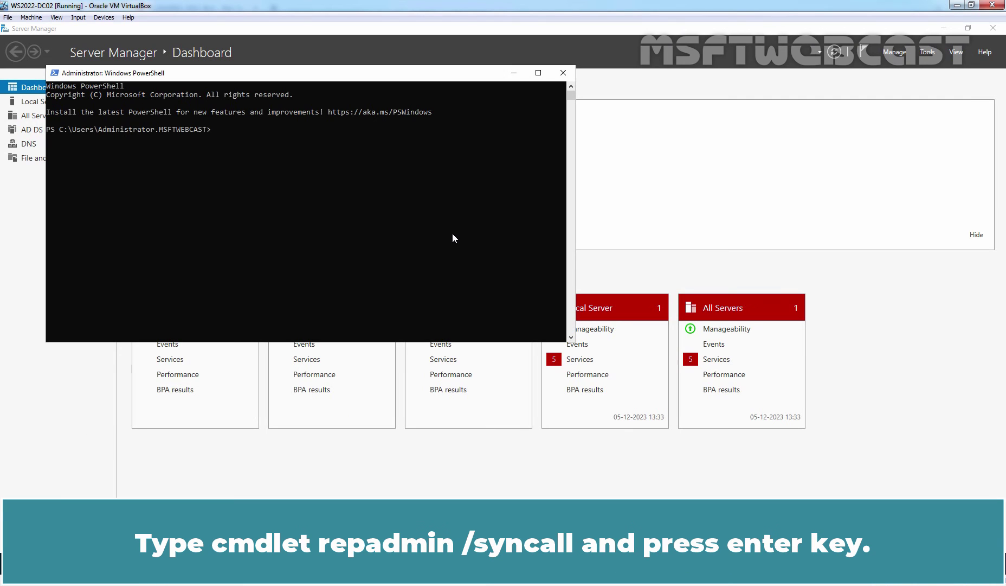
{"action": "type", "text": "repadmin /syncall"}
{"action": "key", "text": "Return"}
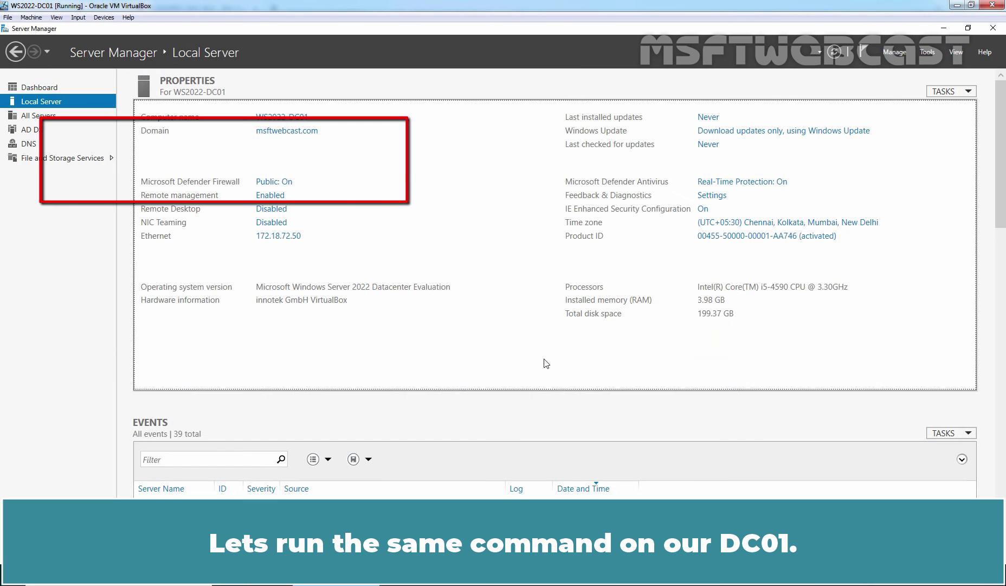
- On DC01, run repadmin /syncall in an administrator PowerShell opened from the Win+X menu
{"action": "key", "text": "super+x"}
{"action": "left_click", "coordinate": [111, 440]}
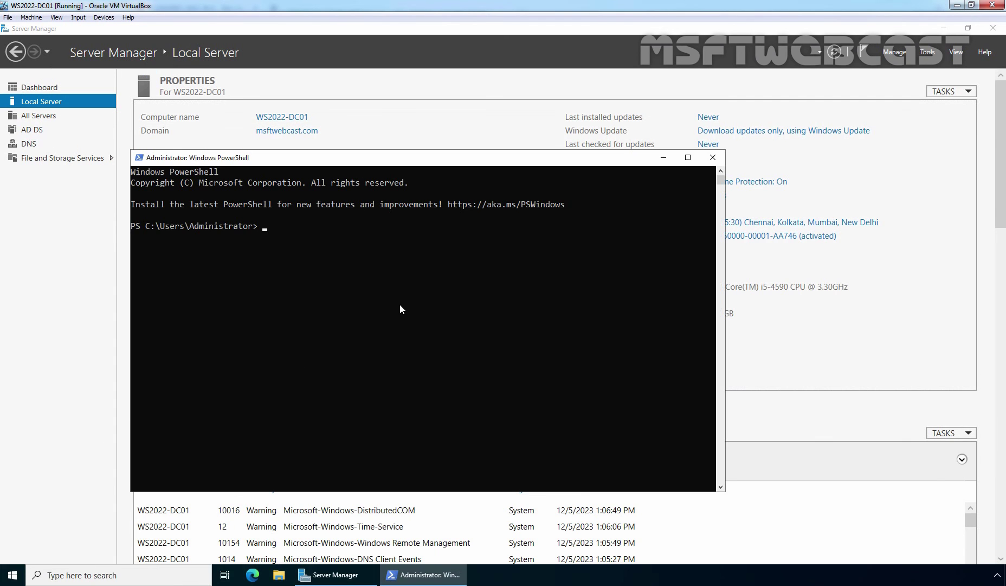
{"action": "type", "text": "repadmin /s"}
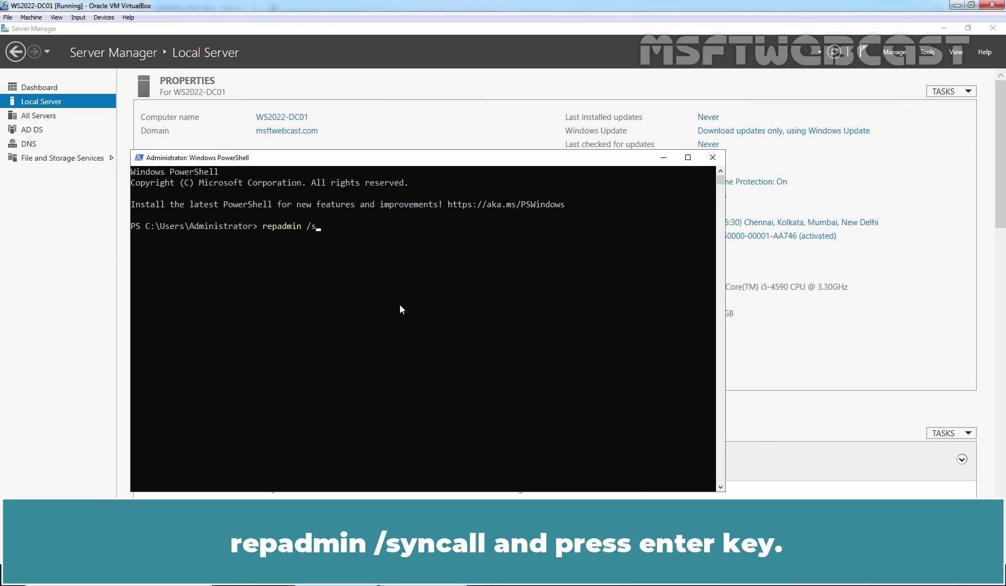
{"action": "type", "text": "yncall"}
{"action": "key", "text": "Return"}
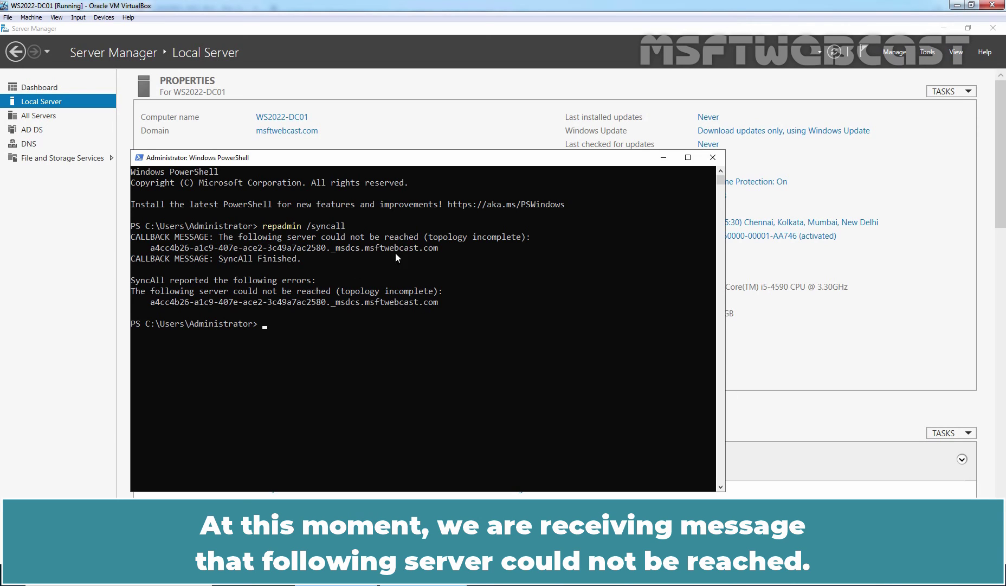
{"action": "left_click", "coordinate": [929, 52]}
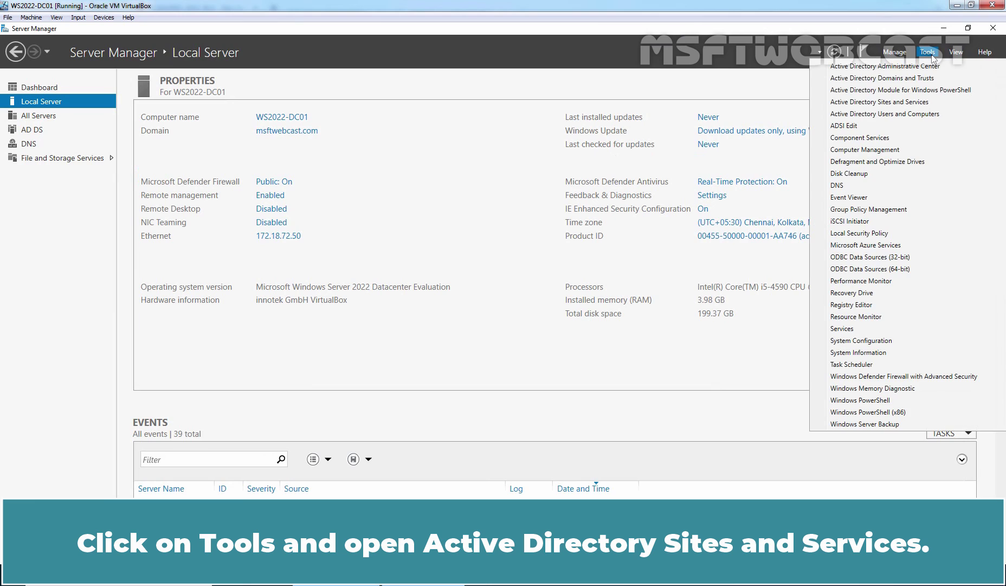
- Open Active Directory Sites and Services and expand Sites > Default-First-Site-Name > Servers > WS2022-DC01
{"action": "left_click", "coordinate": [869, 103]}
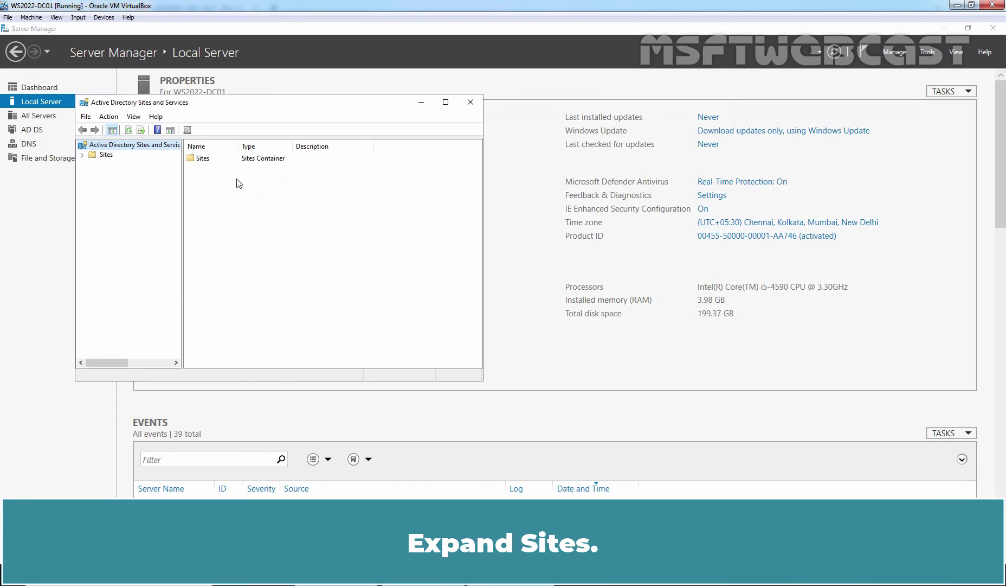
{"action": "left_click", "coordinate": [105, 156]}
{"action": "double_click", "coordinate": [104, 157]}
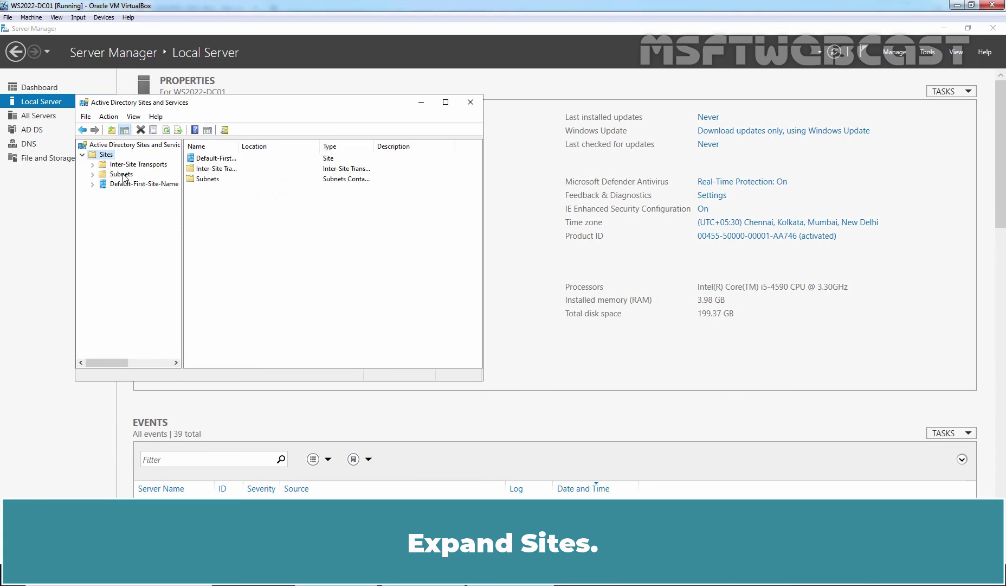
{"action": "left_click", "coordinate": [129, 184]}
{"action": "double_click", "coordinate": [129, 184]}
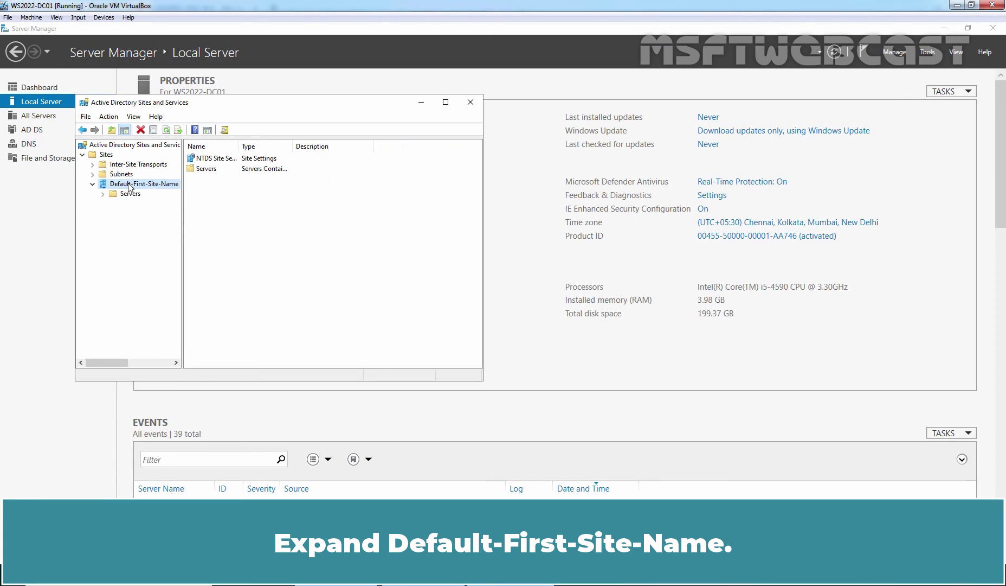
{"action": "left_click", "coordinate": [131, 194]}
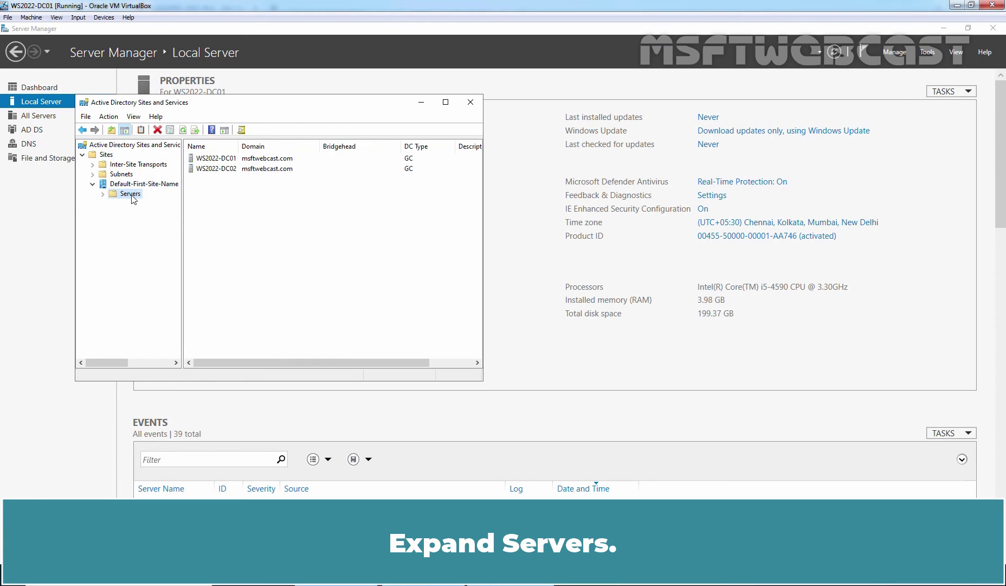
{"action": "double_click", "coordinate": [131, 194]}
{"action": "left_click", "coordinate": [150, 203]}
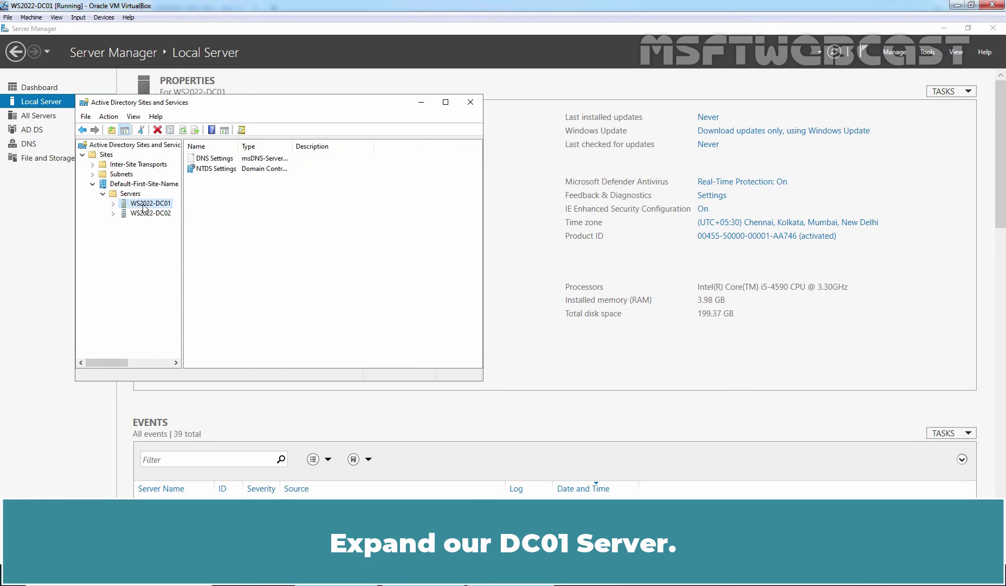
{"action": "double_click", "coordinate": [146, 204]}
- Run Check Replication Topology on WS2022-DC01's NTDS Settings, confirm, and refresh its connections
{"action": "left_click", "coordinate": [157, 215]}
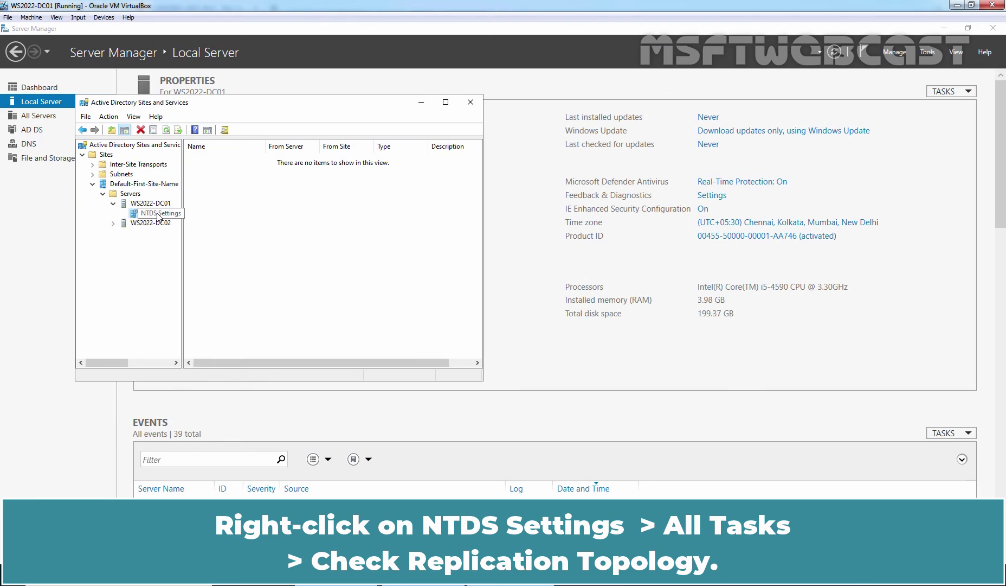
{"action": "right_click", "coordinate": [157, 215]}
{"action": "mouse_move", "coordinate": [269, 261]}
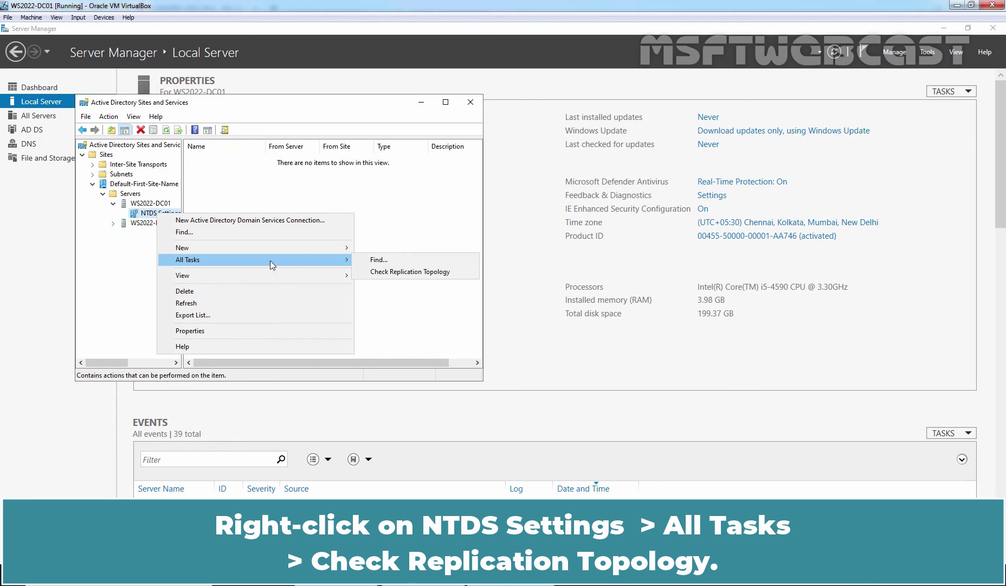
{"action": "left_click", "coordinate": [394, 274]}
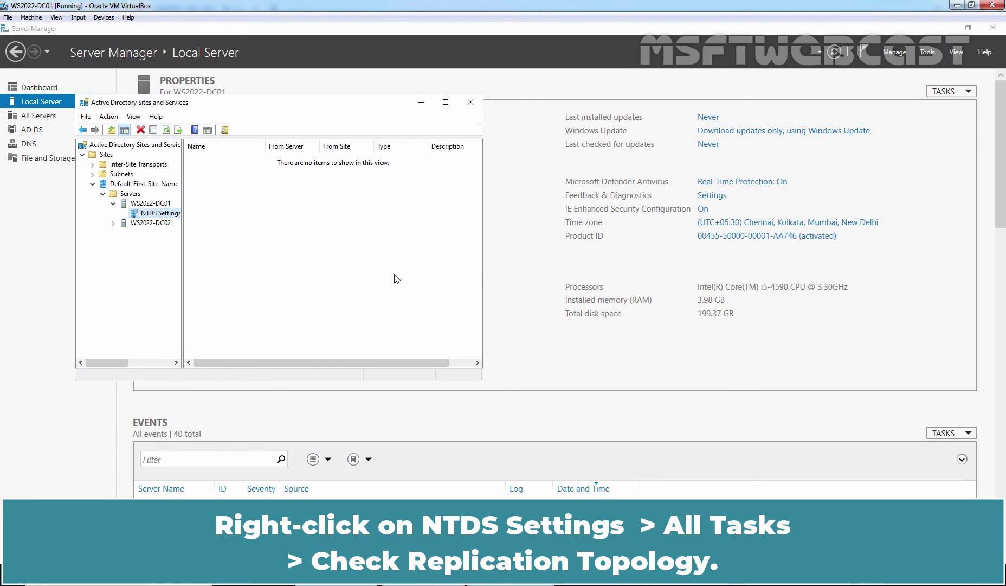
{"action": "left_click", "coordinate": [588, 343]}
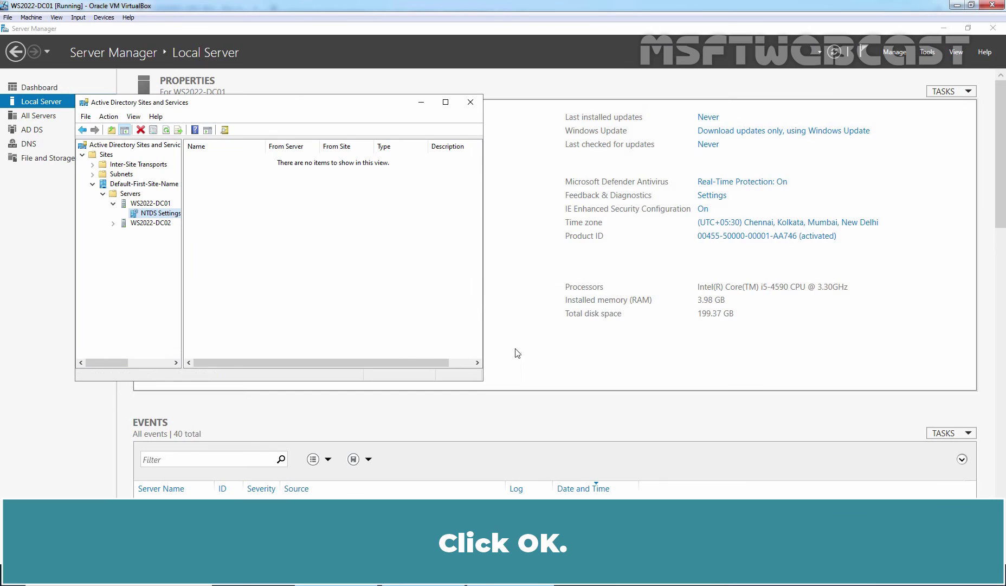
{"action": "left_click", "coordinate": [166, 130]}
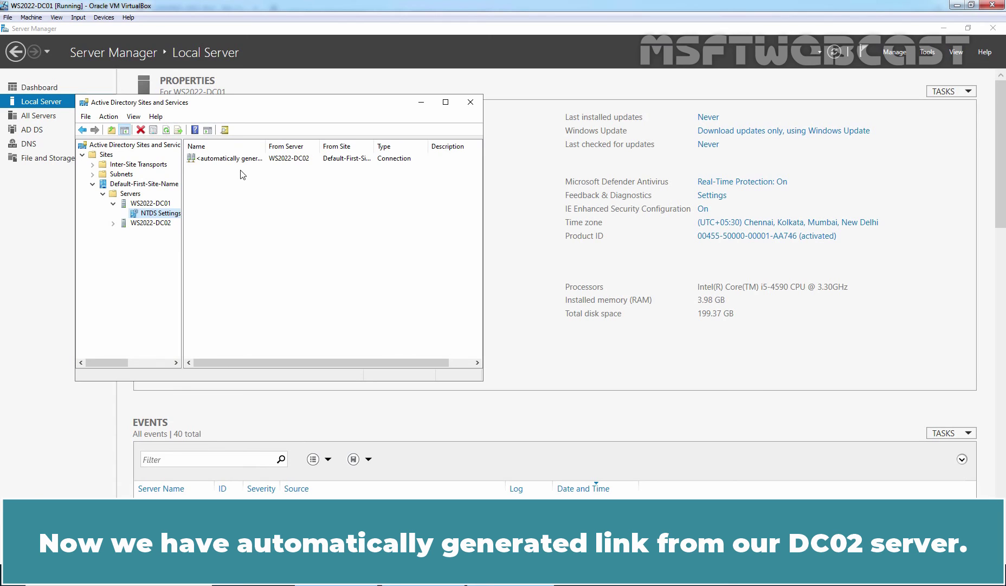
- Run Check Replication Topology on WS2022-DC02's NTDS Settings, confirm, and refresh its connections
{"action": "left_click", "coordinate": [160, 226]}
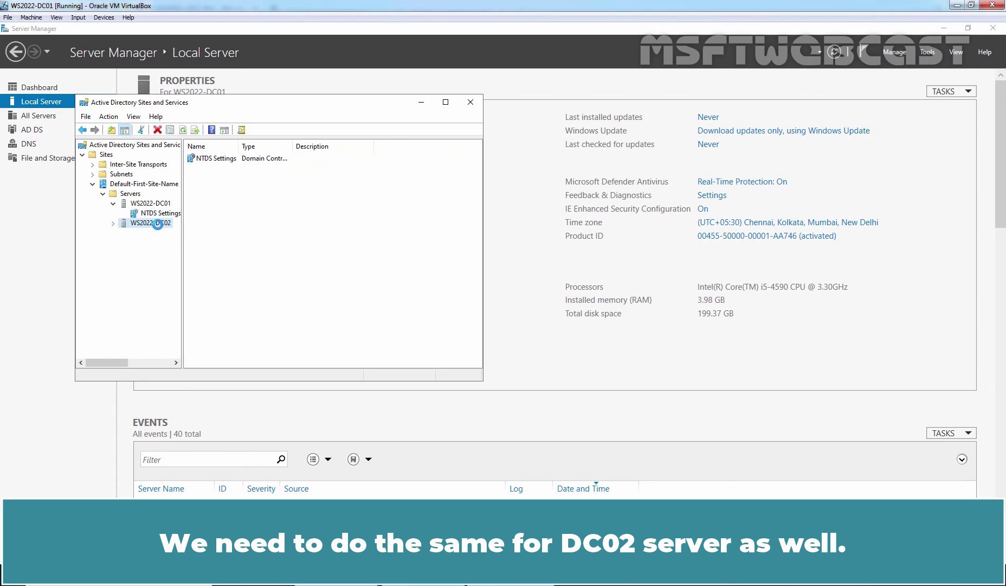
{"action": "left_click", "coordinate": [161, 232]}
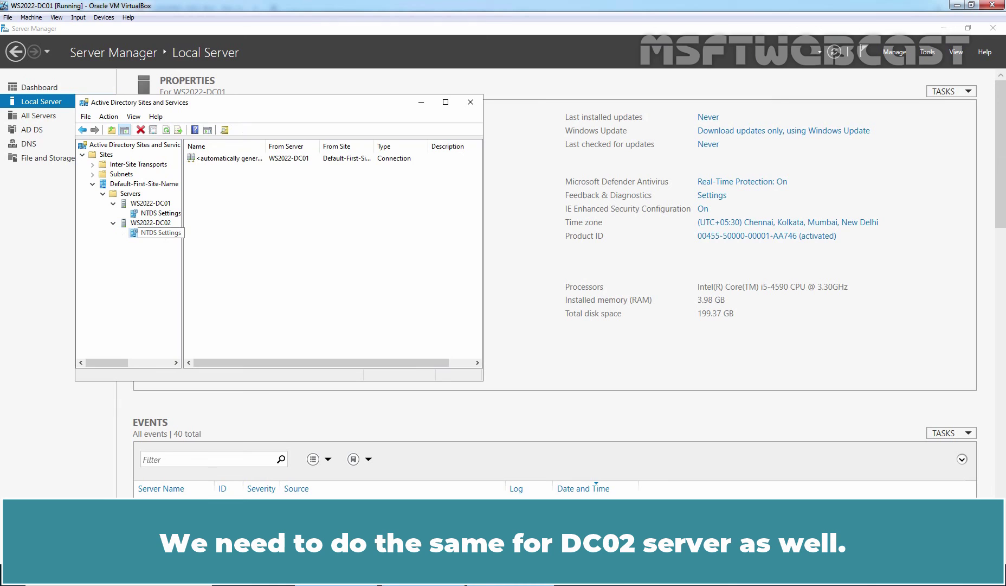
{"action": "right_click", "coordinate": [161, 233]}
{"action": "mouse_move", "coordinate": [225, 305]}
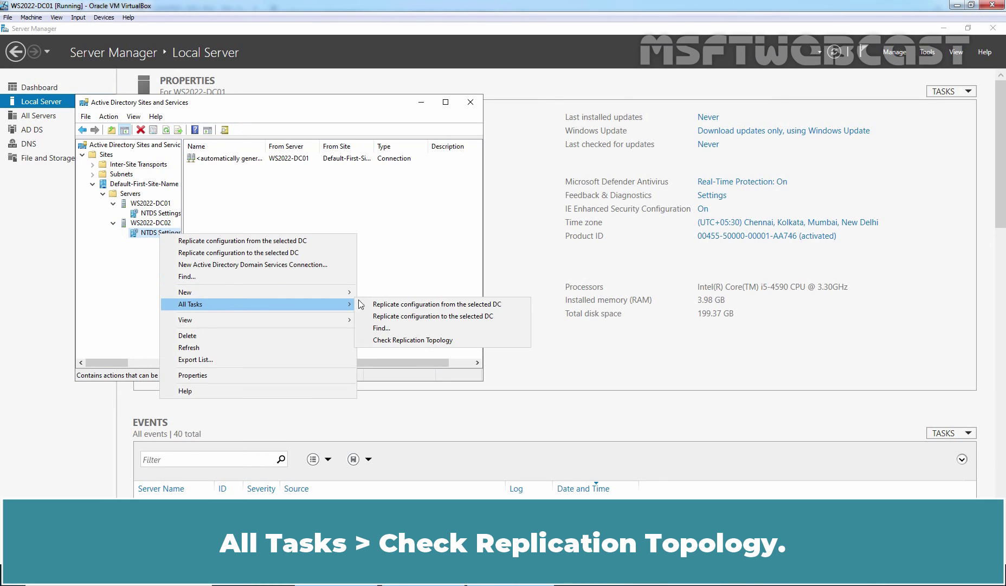
{"action": "left_click", "coordinate": [420, 340]}
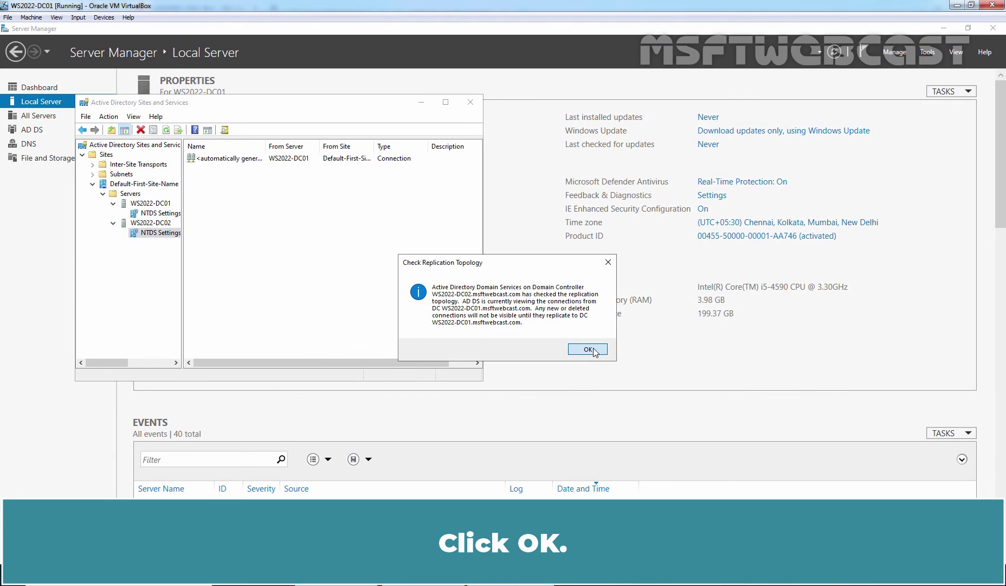
{"action": "left_click", "coordinate": [602, 350]}
{"action": "left_click", "coordinate": [166, 129]}
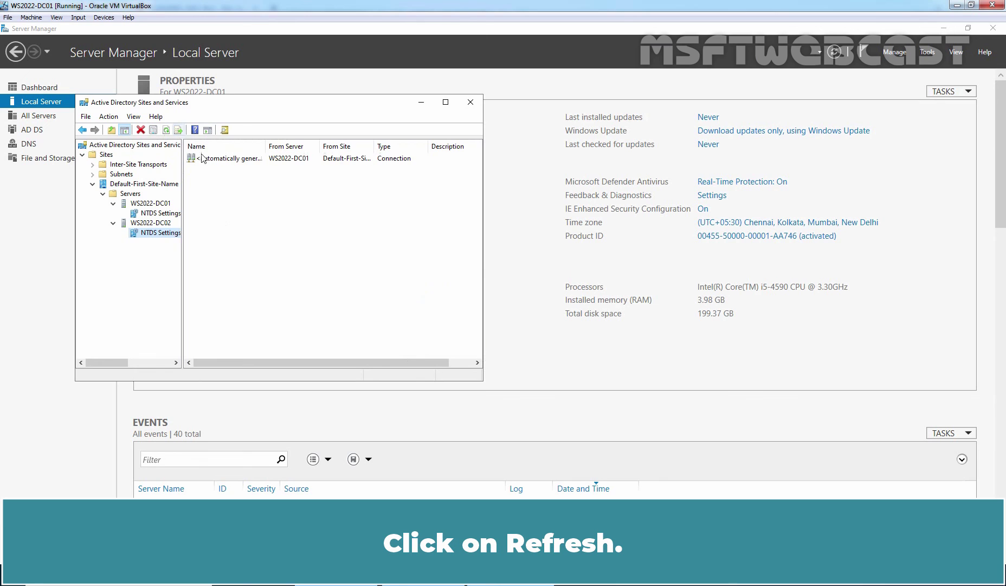
- Rerun the recalled repadmin /syncall command in PowerShell on WS2022-DC01, then return to Sites and Services
{"action": "key", "text": "alt+Tab"}
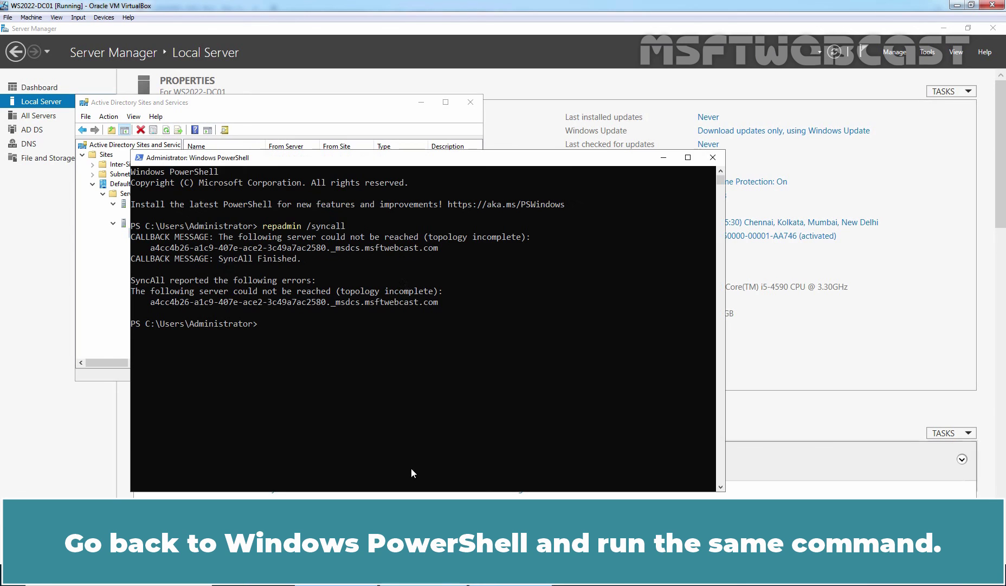
{"action": "key", "text": "Up"}
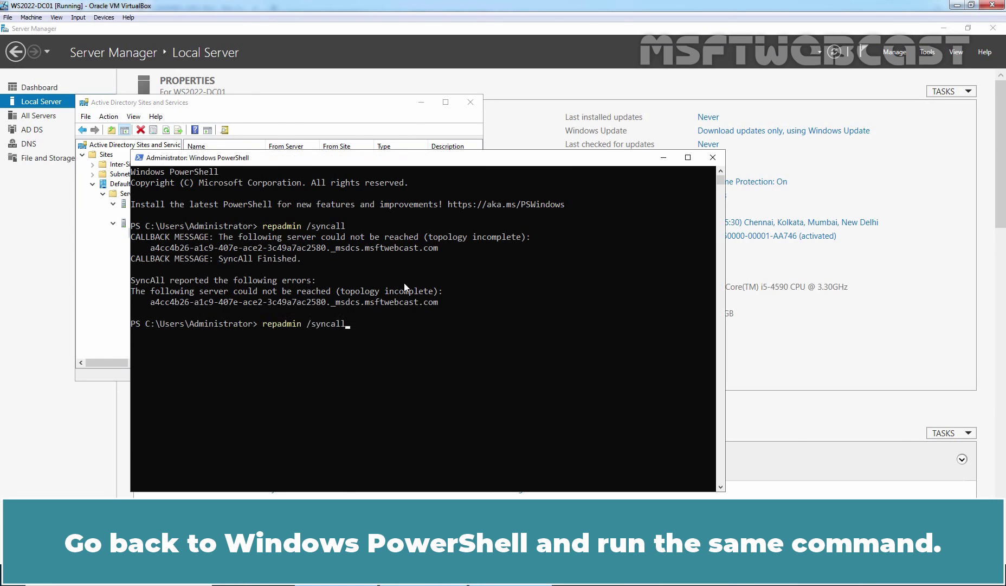
{"action": "key", "text": "Return"}
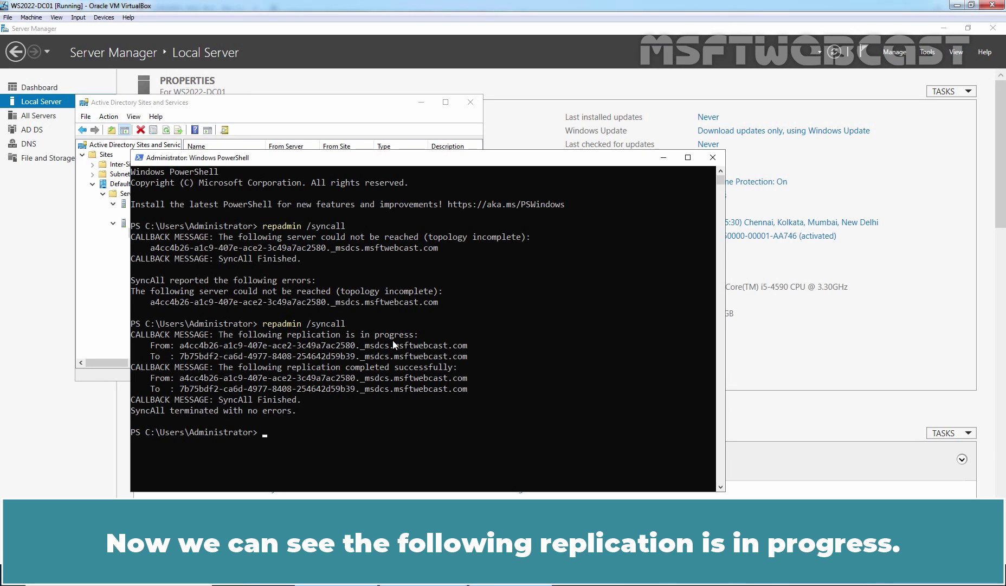
{"action": "left_click", "coordinate": [107, 278]}
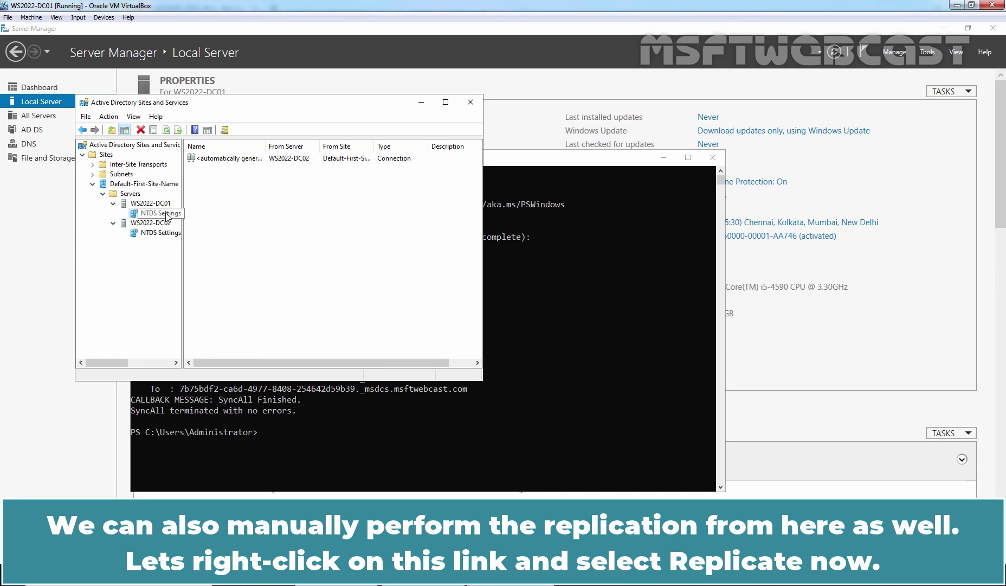
- Replicate Now on the connection from WS2022-DC02 under DC01 and the one from WS2022-DC01 under DC02
{"action": "right_click", "coordinate": [211, 159]}
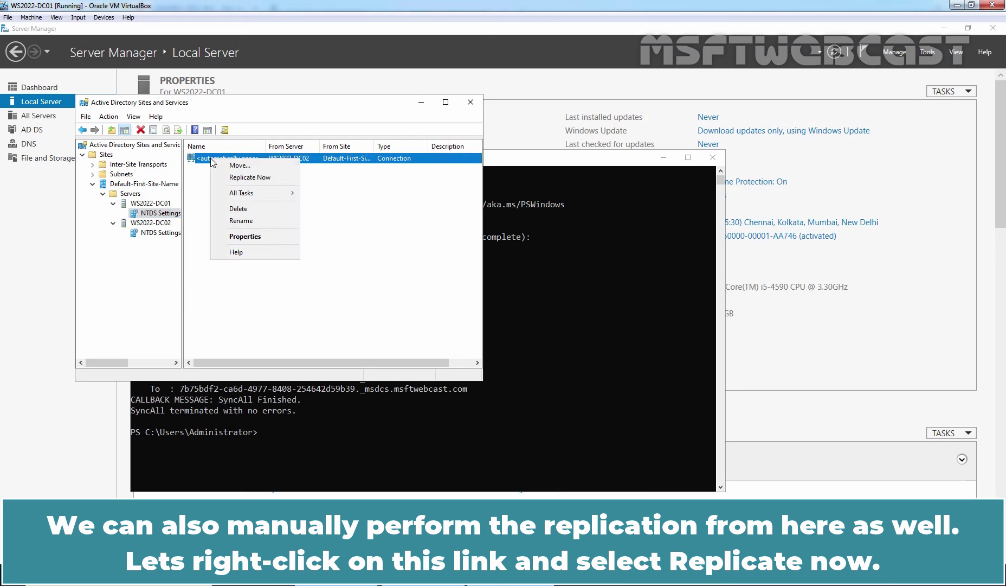
{"action": "left_click", "coordinate": [250, 177]}
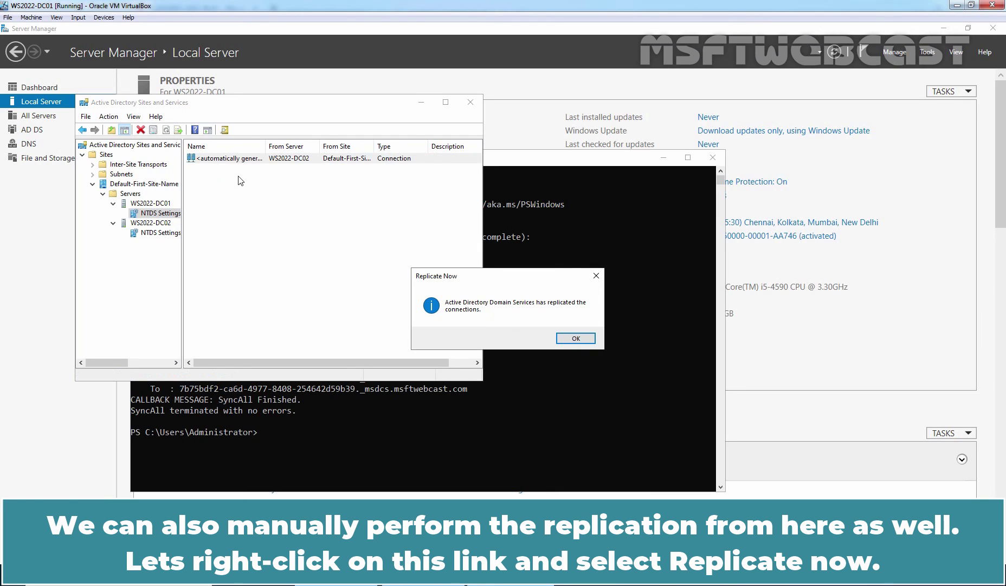
{"action": "left_click", "coordinate": [576, 336]}
{"action": "left_click", "coordinate": [160, 232]}
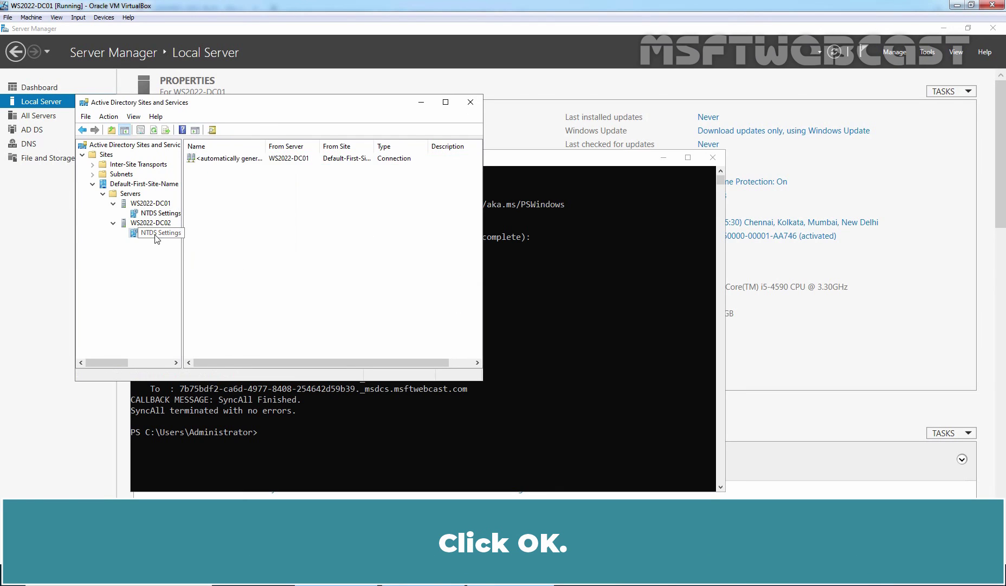
{"action": "right_click", "coordinate": [234, 159]}
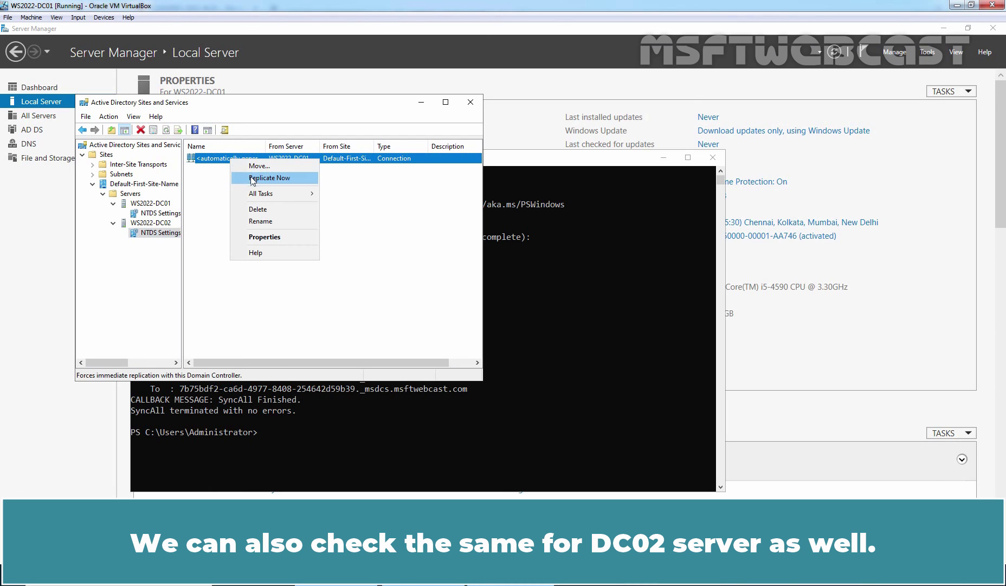
{"action": "left_click", "coordinate": [252, 181]}
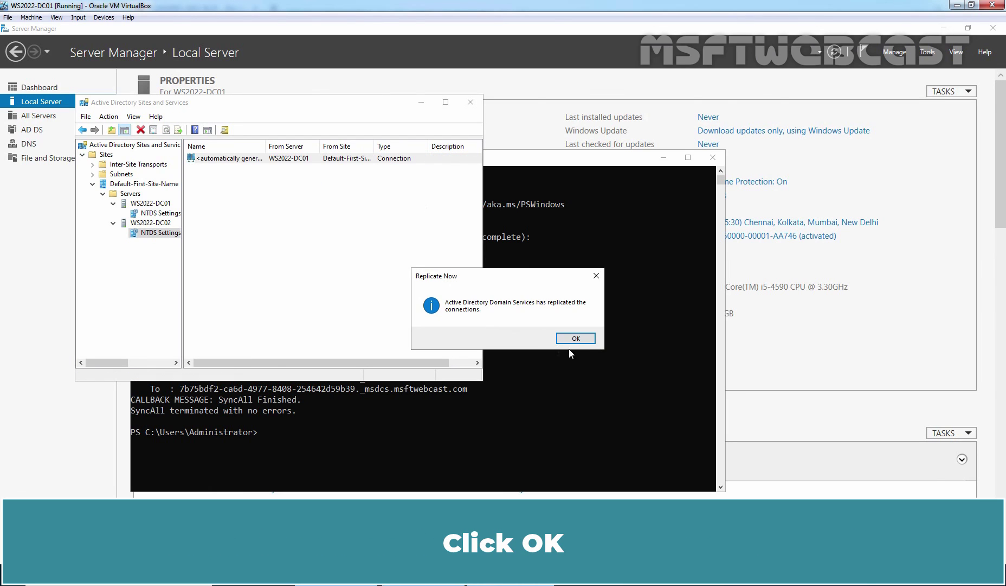
{"action": "left_click", "coordinate": [576, 338]}
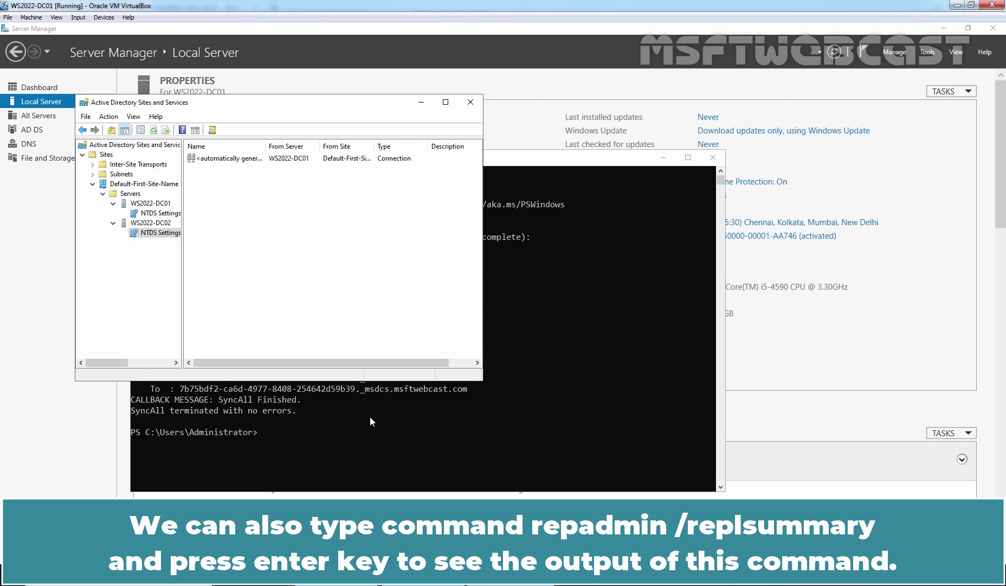
- Run repadmin /replsummary in PowerShell on WS2022-DC01
{"action": "left_click", "coordinate": [373, 434]}
{"action": "type", "text": "repadmin /"}
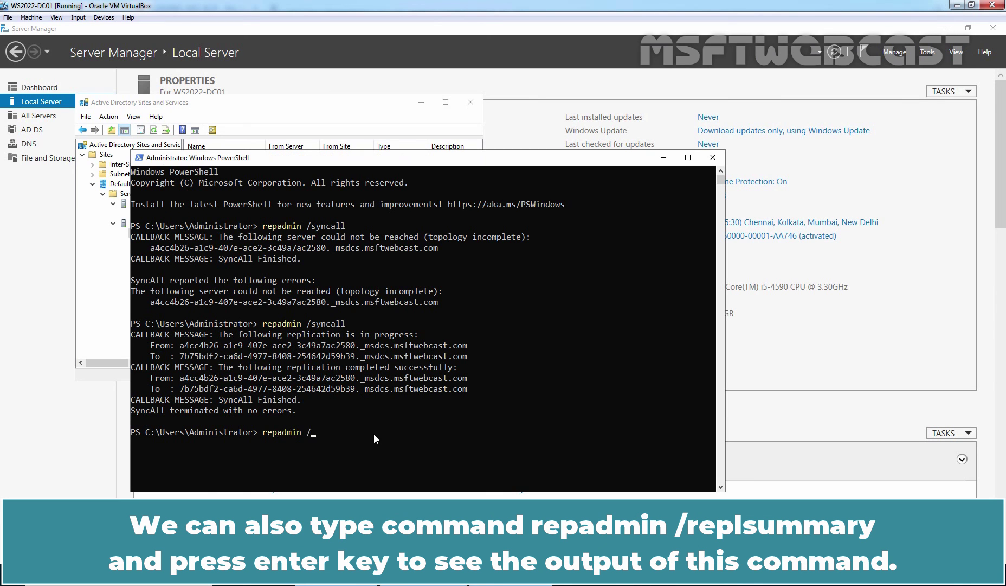
{"action": "type", "text": "replsummary"}
{"action": "key", "text": "Return"}
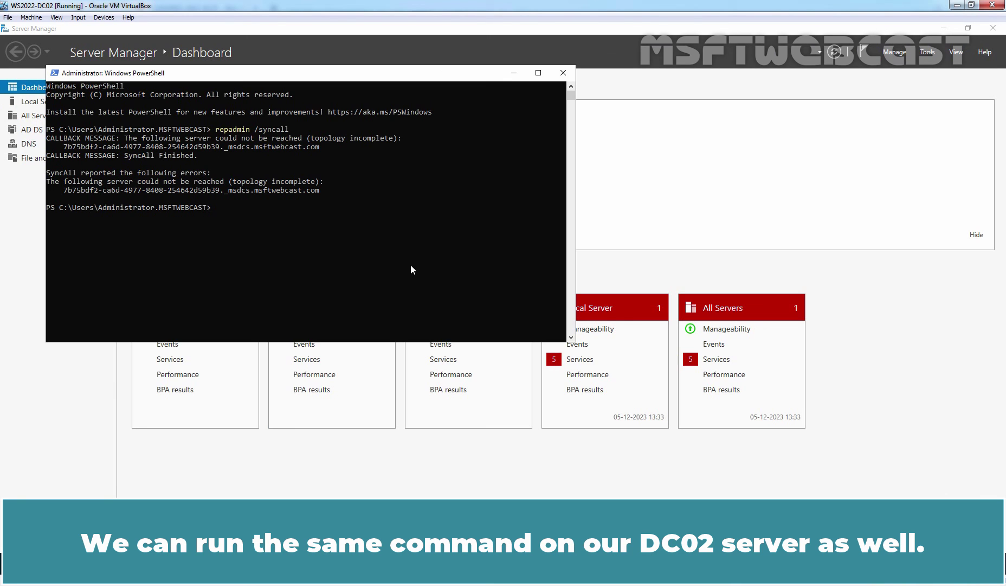
- Run repadmin /replsummary in PowerShell on WS2022-DC02
{"action": "type", "text": "repadmin /re"}
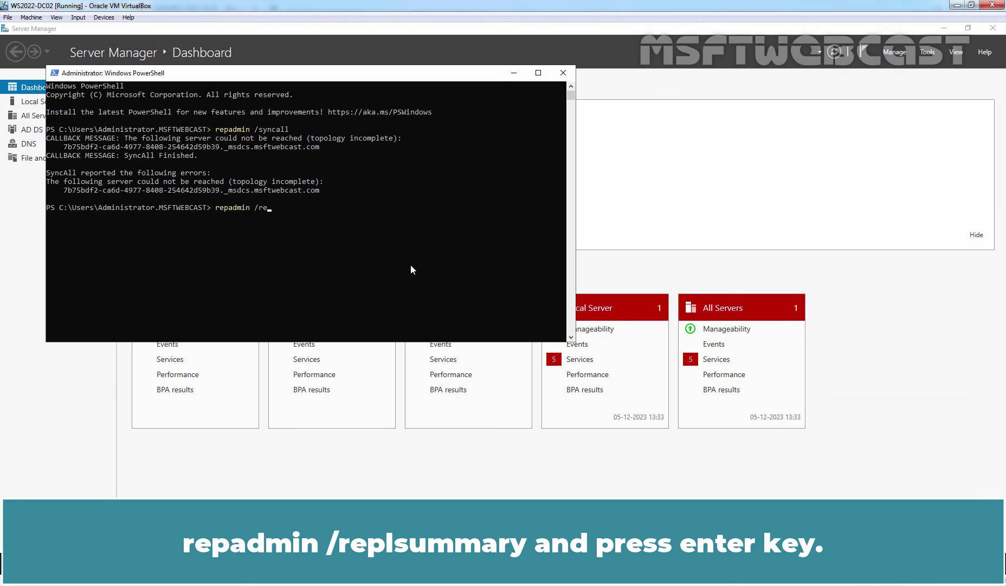
{"action": "type", "text": "plsummary"}
{"action": "key", "text": "Return"}
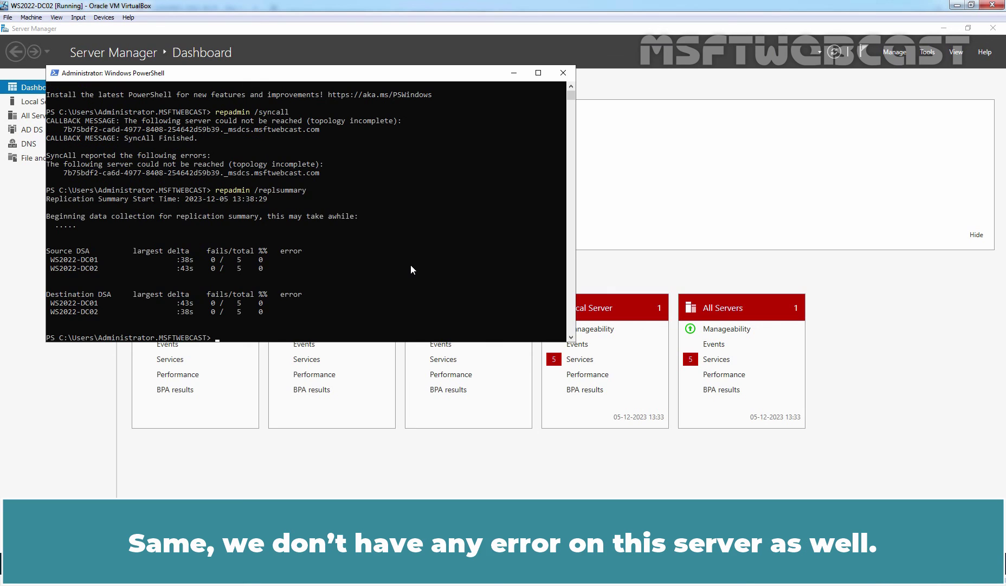